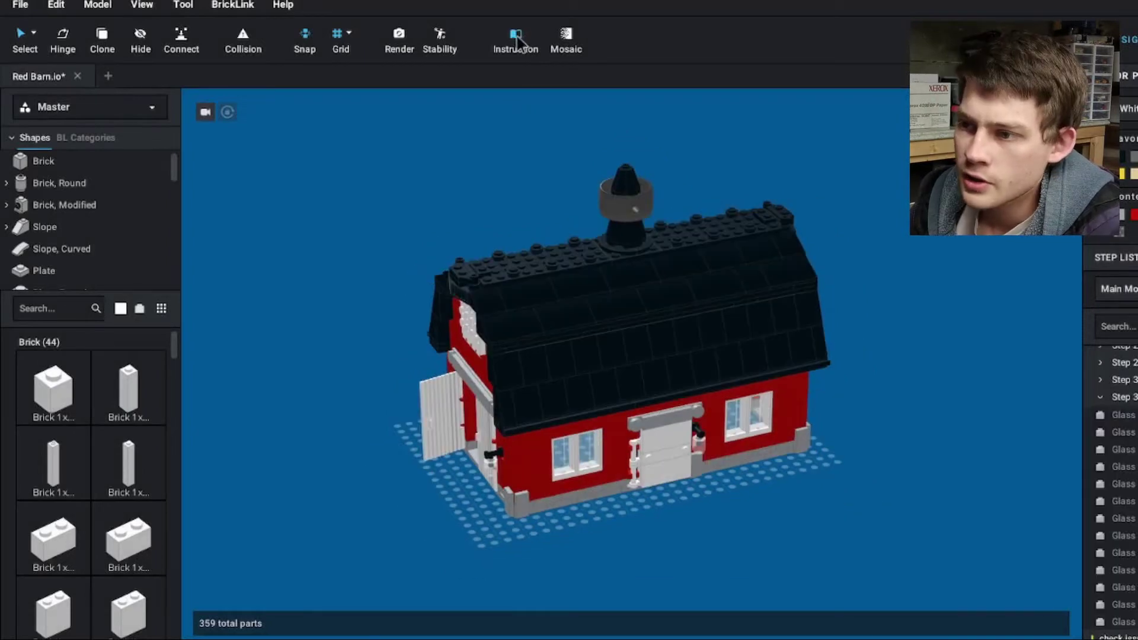
# Open the instruction maker for the Red Barn model and switch to page design.
pyautogui.click(516, 36)
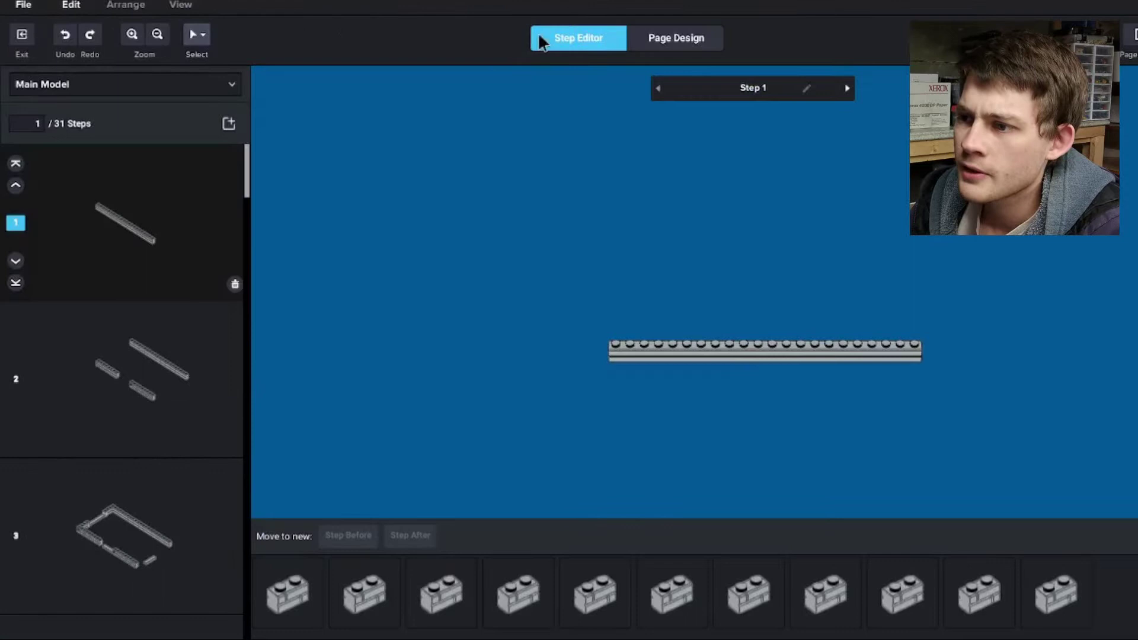
pyautogui.click(688, 43)
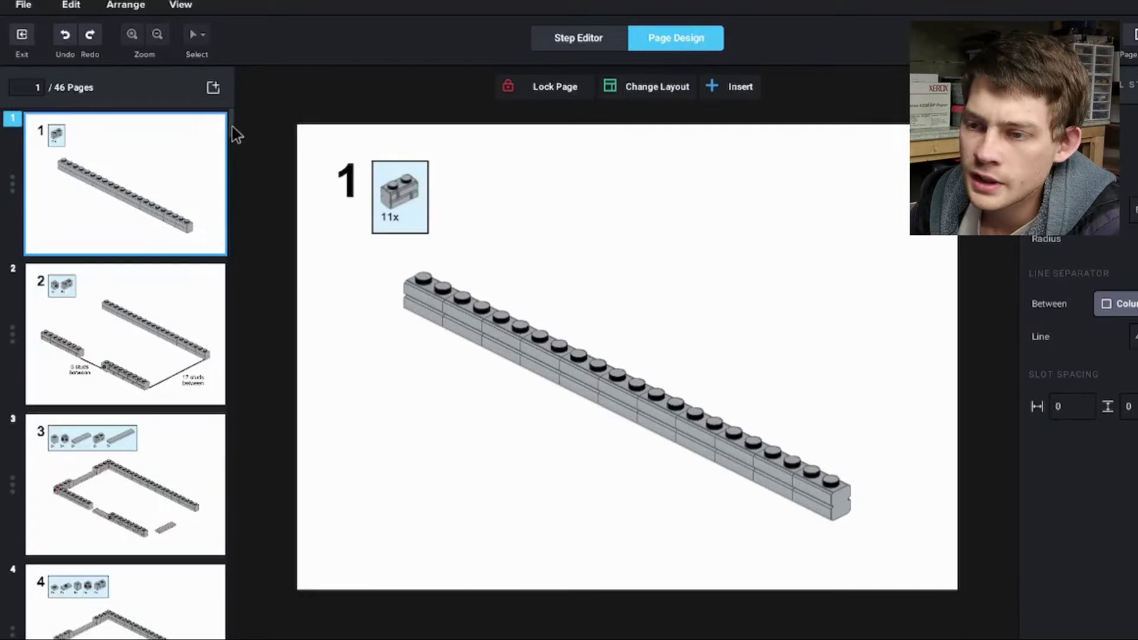
pyautogui.moveTo(233, 128)
pyautogui.mouseDown()
pyautogui.moveTo(233, 157)
pyautogui.moveTo(236, 126)
pyautogui.mouseUp()
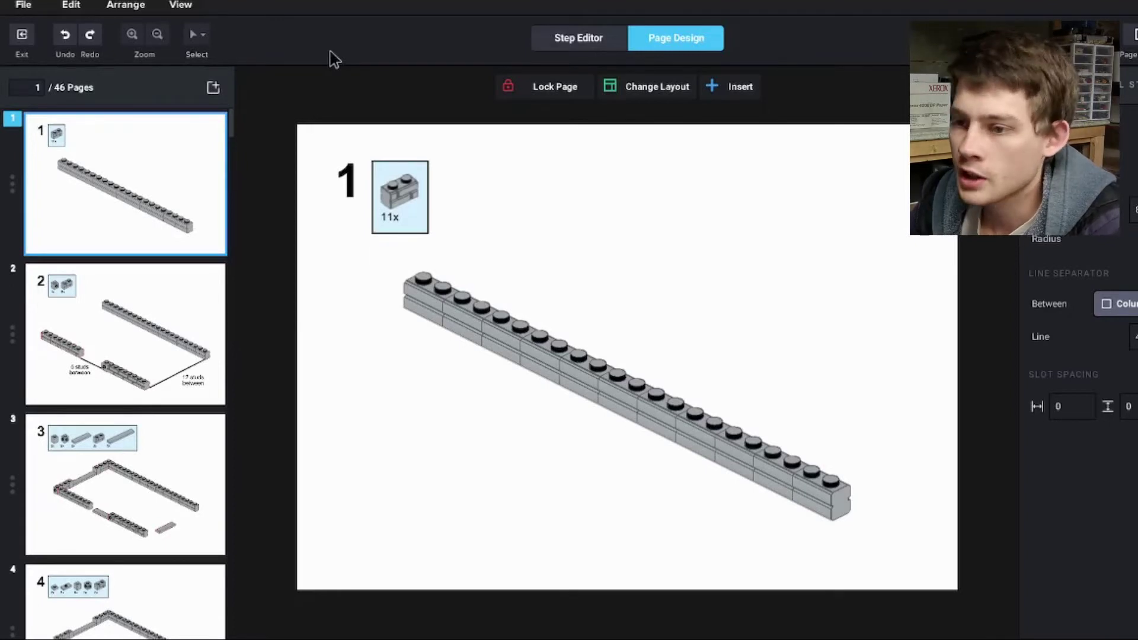
# Add a blank page after the last instruction page, page 46, and insert a Bill of Materials on it.
pyautogui.press('End')
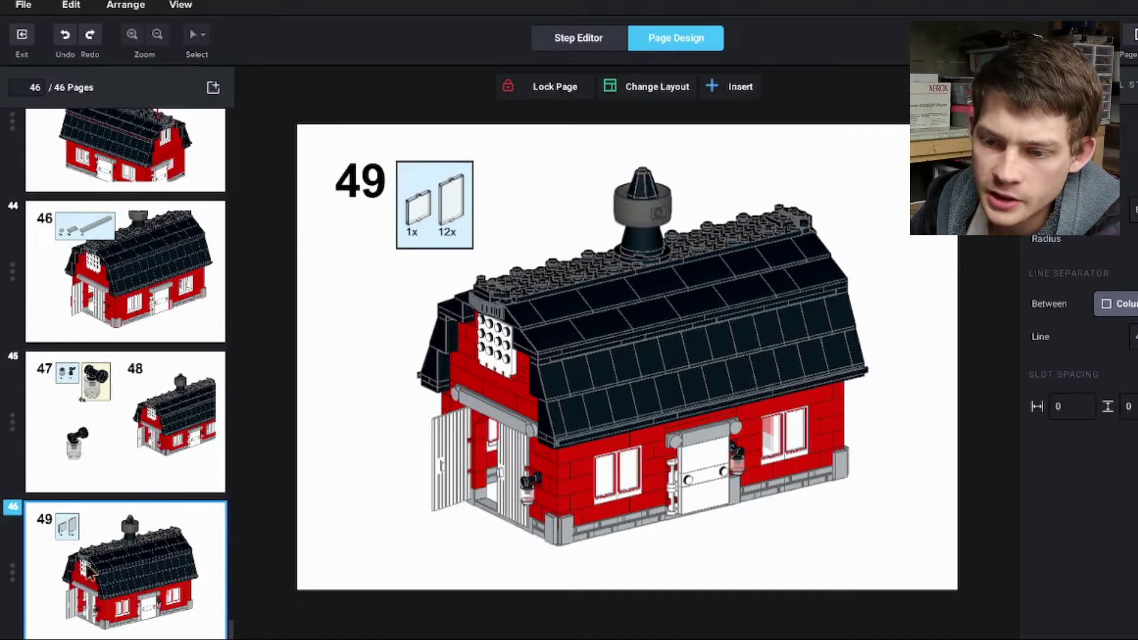
pyautogui.click(14, 572)
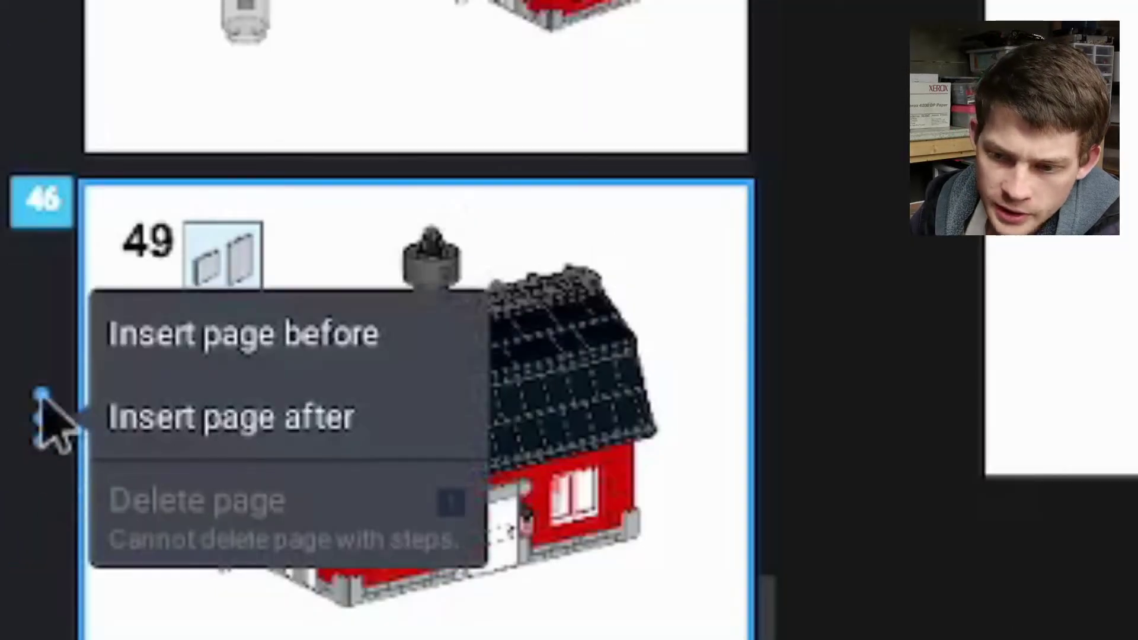
pyautogui.click(261, 426)
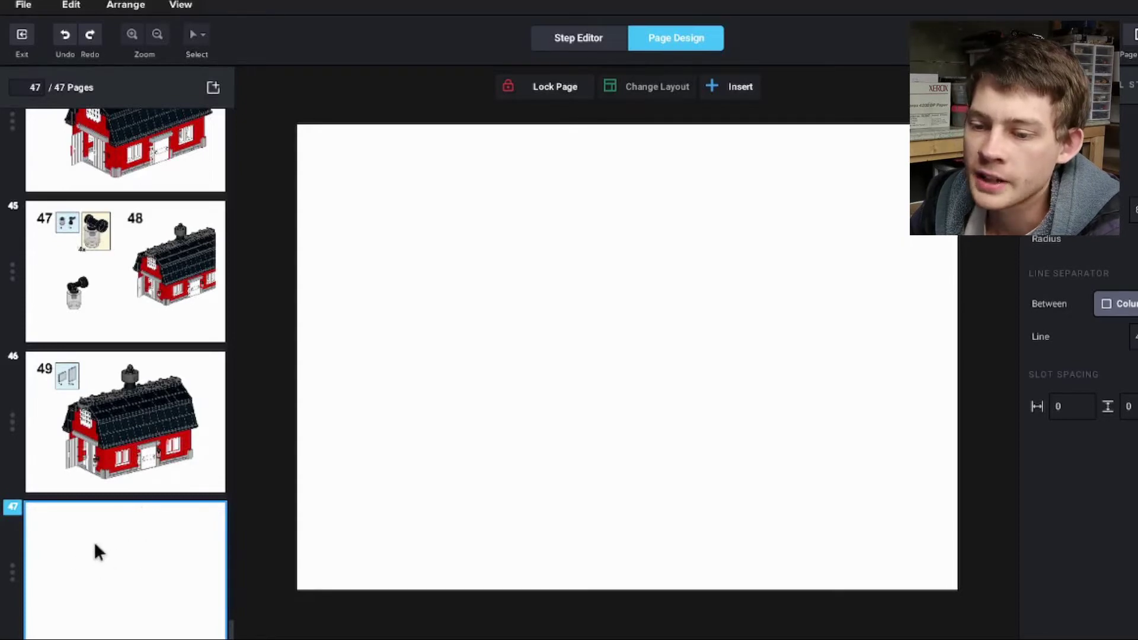
pyautogui.click(724, 92)
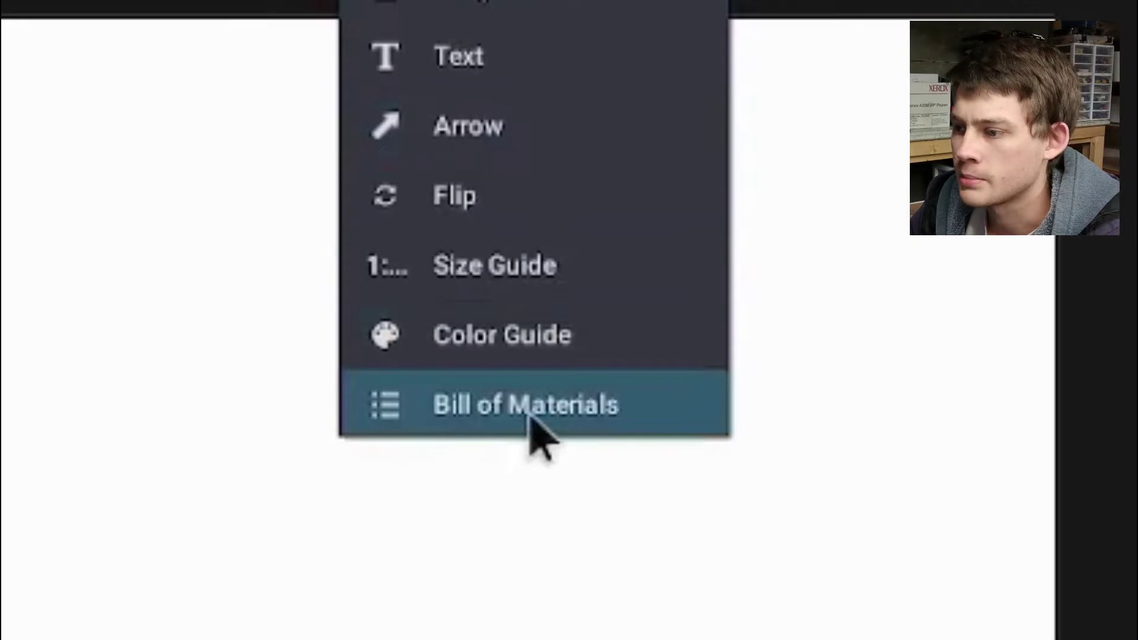
pyautogui.click(531, 422)
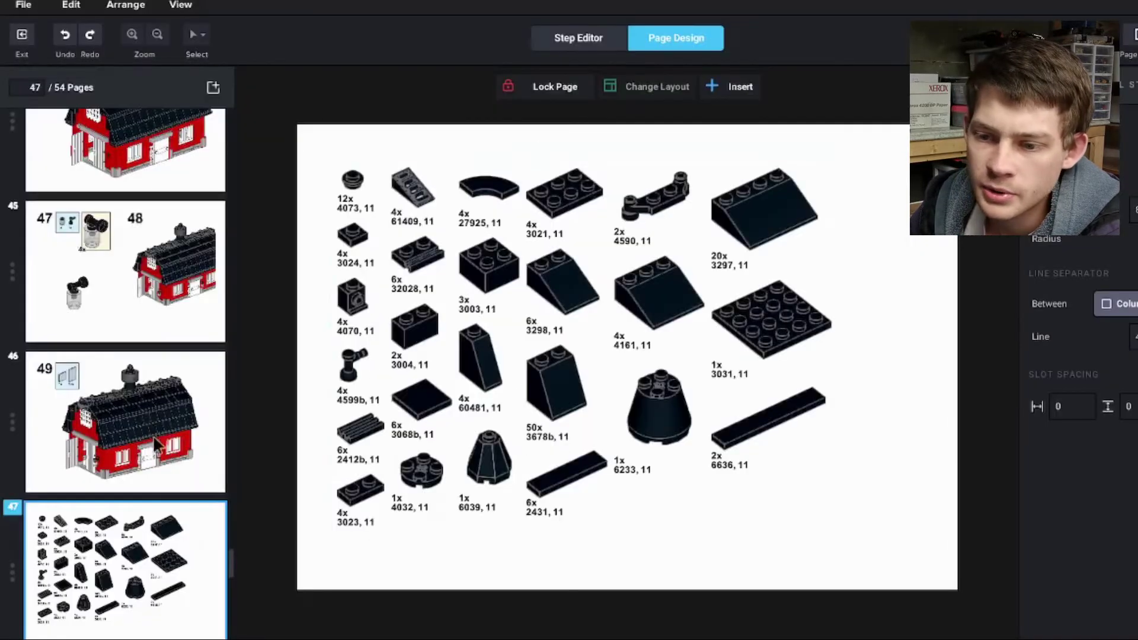
# Examine the parts list pages 47 to 54 and how they follow the final building step pages.
pyautogui.scroll(-9, 141, 446)
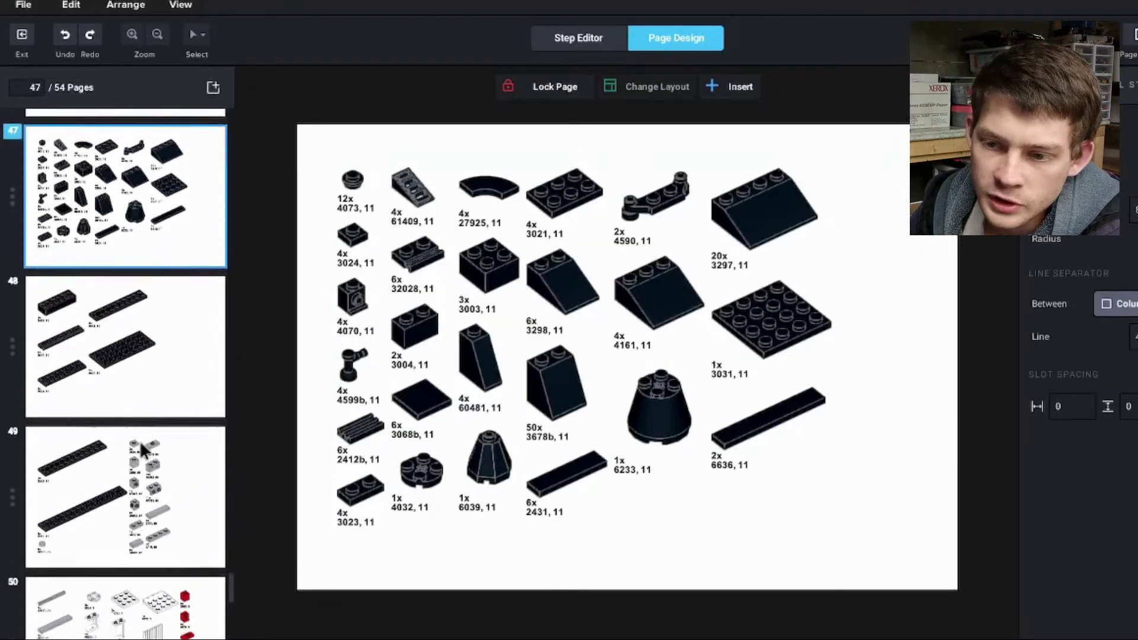
pyautogui.scroll(-3, 140, 439)
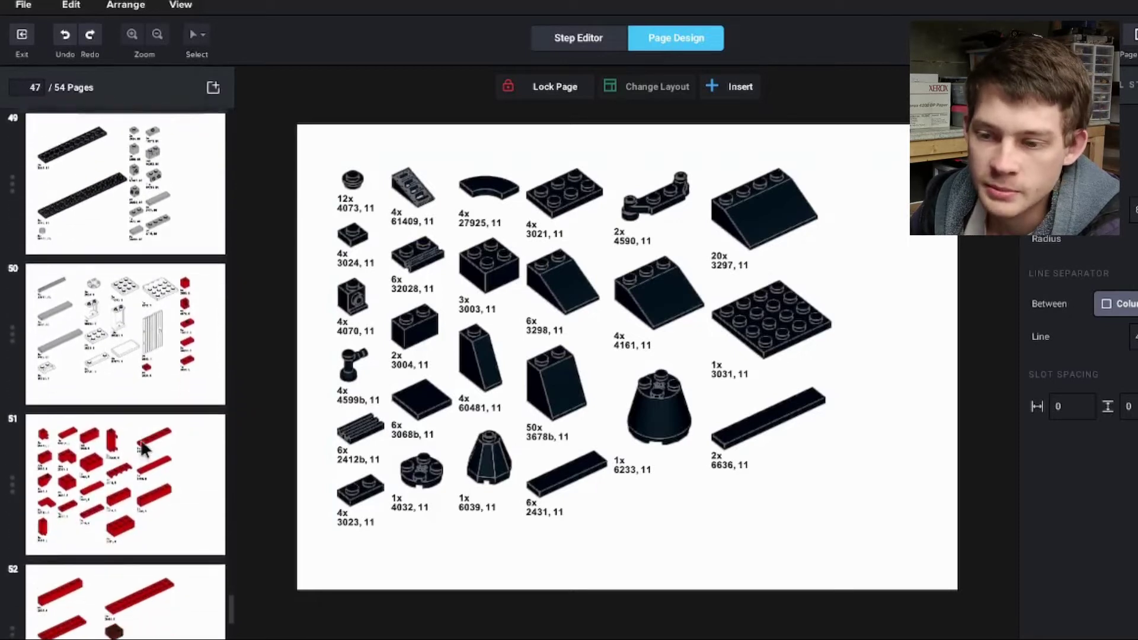
pyautogui.scroll(-6, 141, 442)
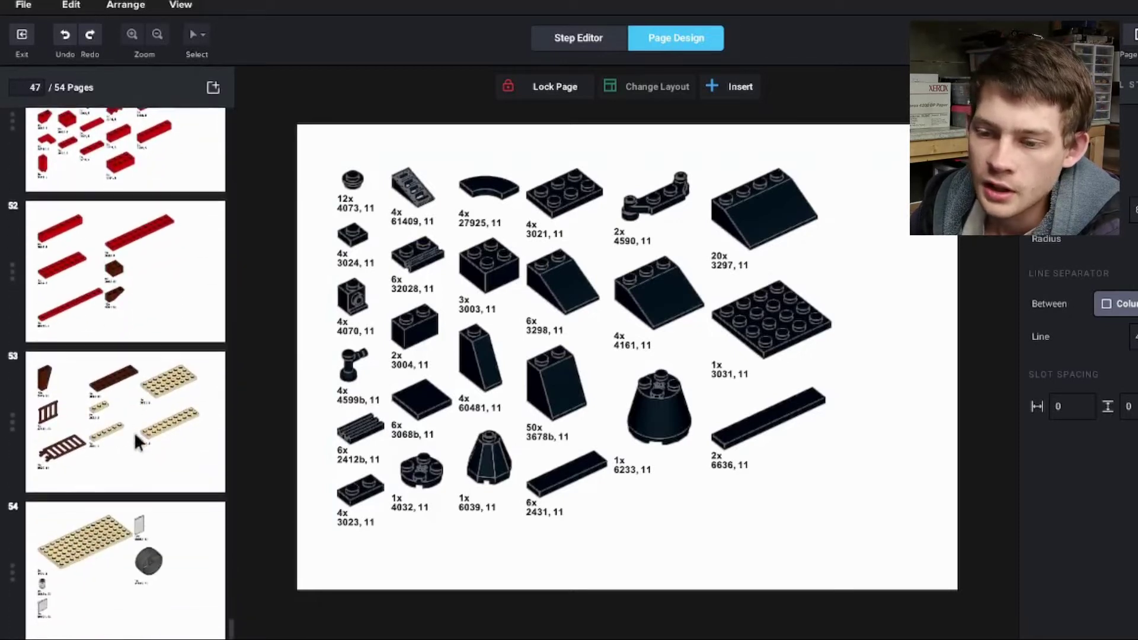
pyautogui.scroll(15, 138, 462)
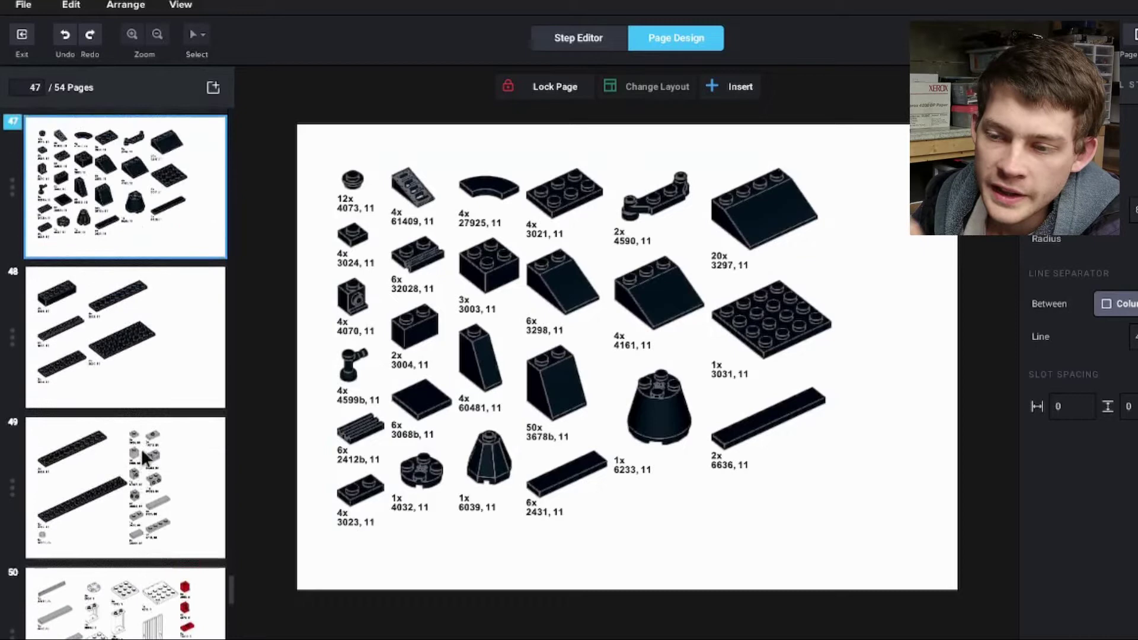
pyautogui.scroll(-3, 118, 497)
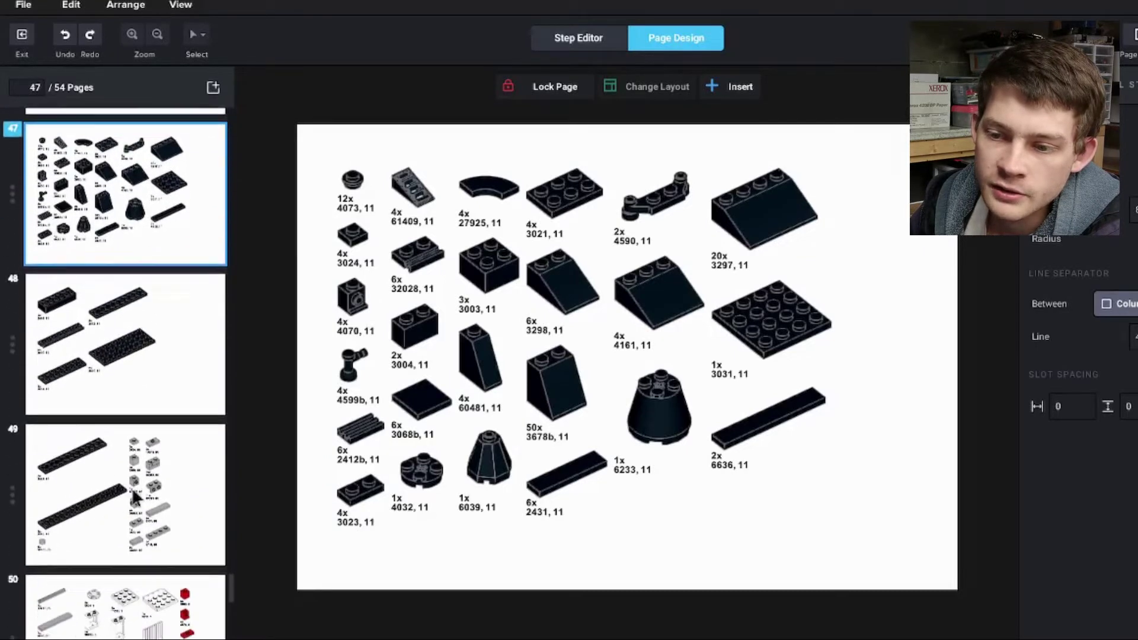
pyautogui.scroll(5, 140, 401)
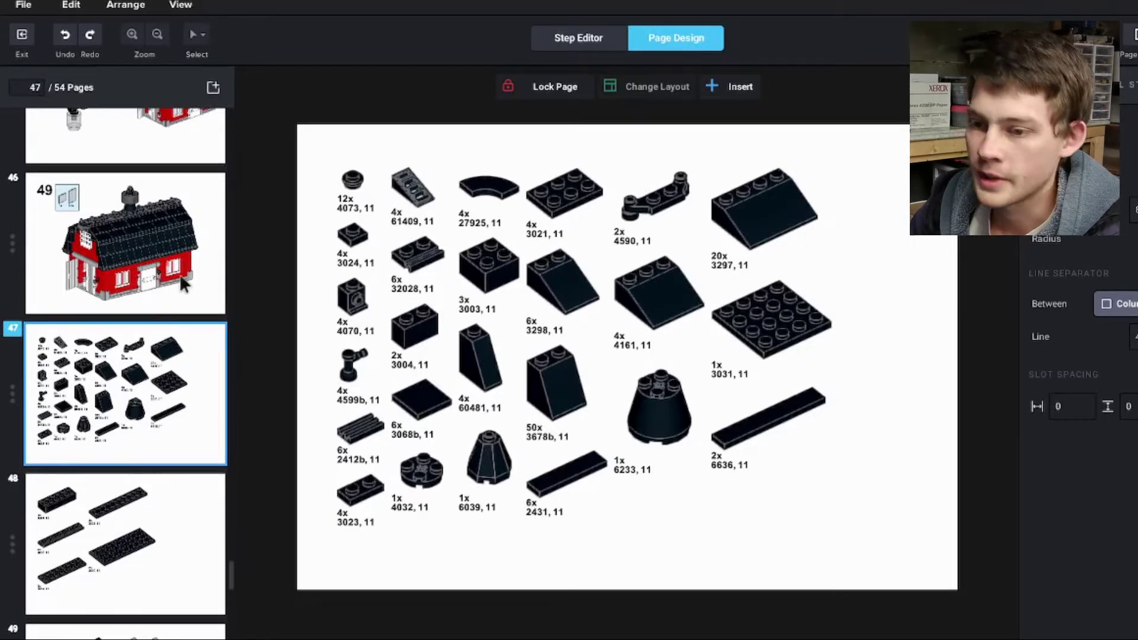
pyautogui.scroll(-1, 172, 314)
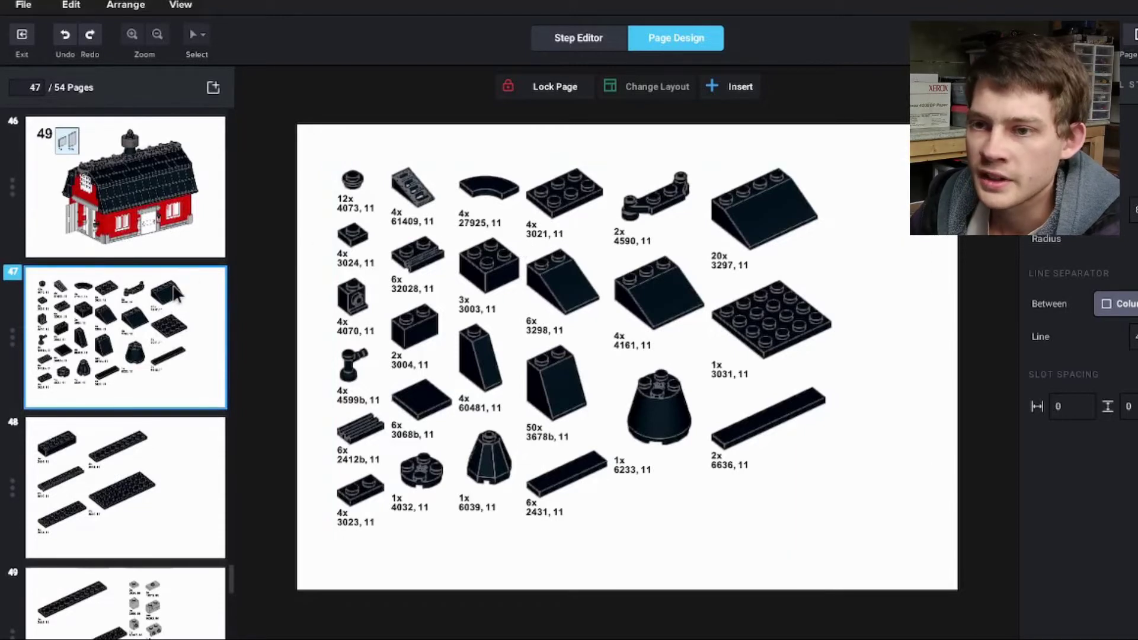
pyautogui.scroll(-2, 165, 300)
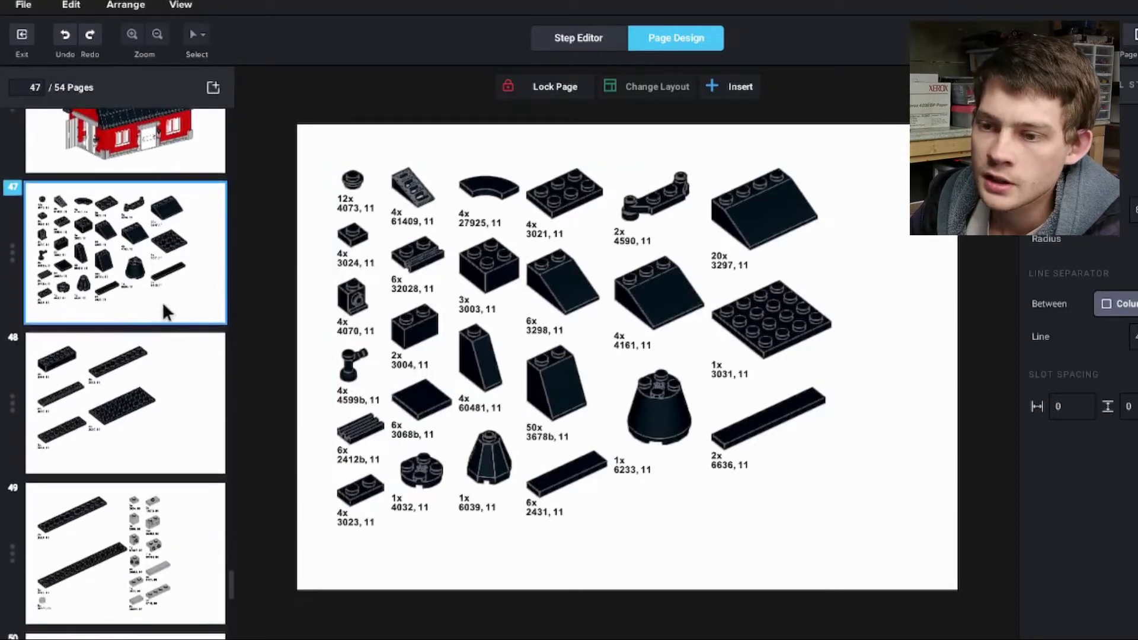
pyautogui.scroll(-1, 165, 300)
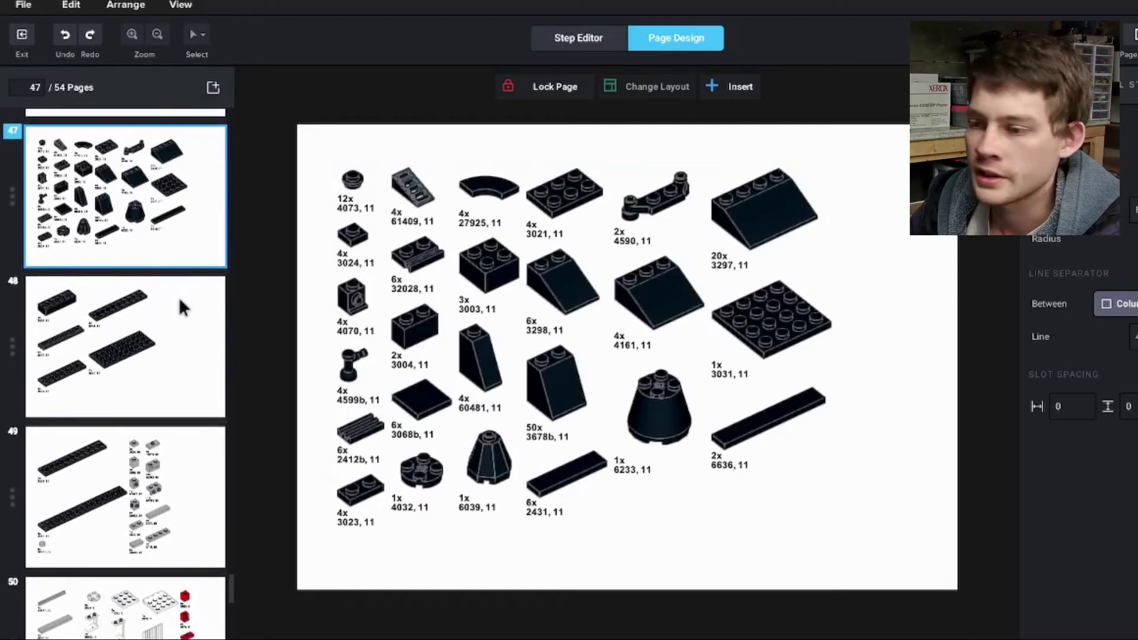
pyautogui.scroll(-2, 176, 289)
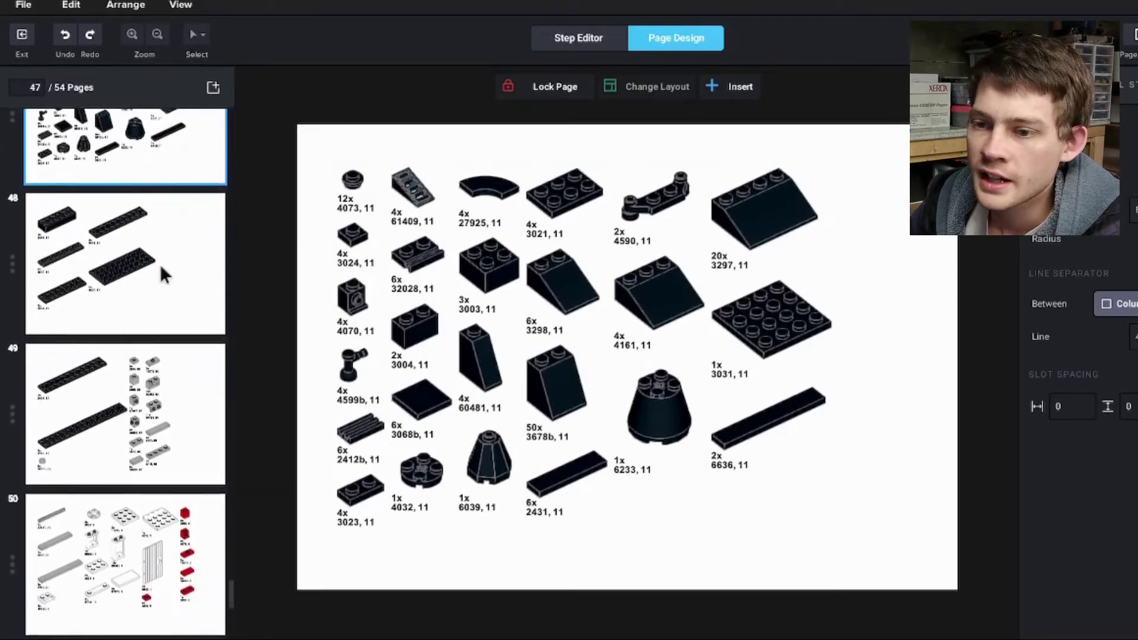
pyautogui.scroll(2, 160, 265)
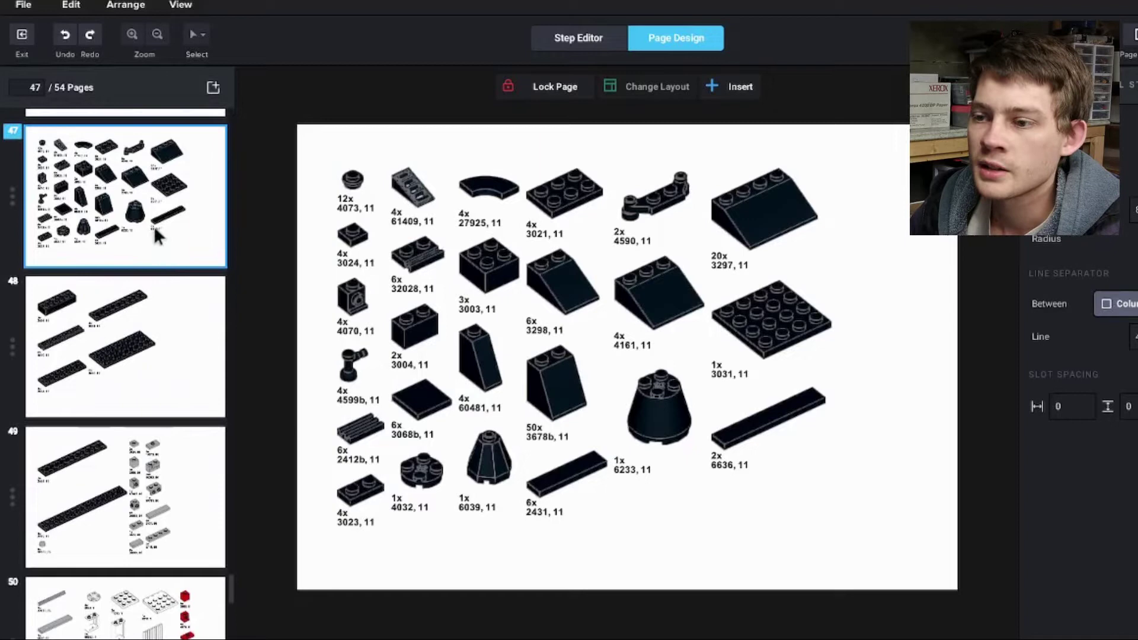
pyautogui.scroll(-2, 144, 248)
pyautogui.scroll(10, 153, 280)
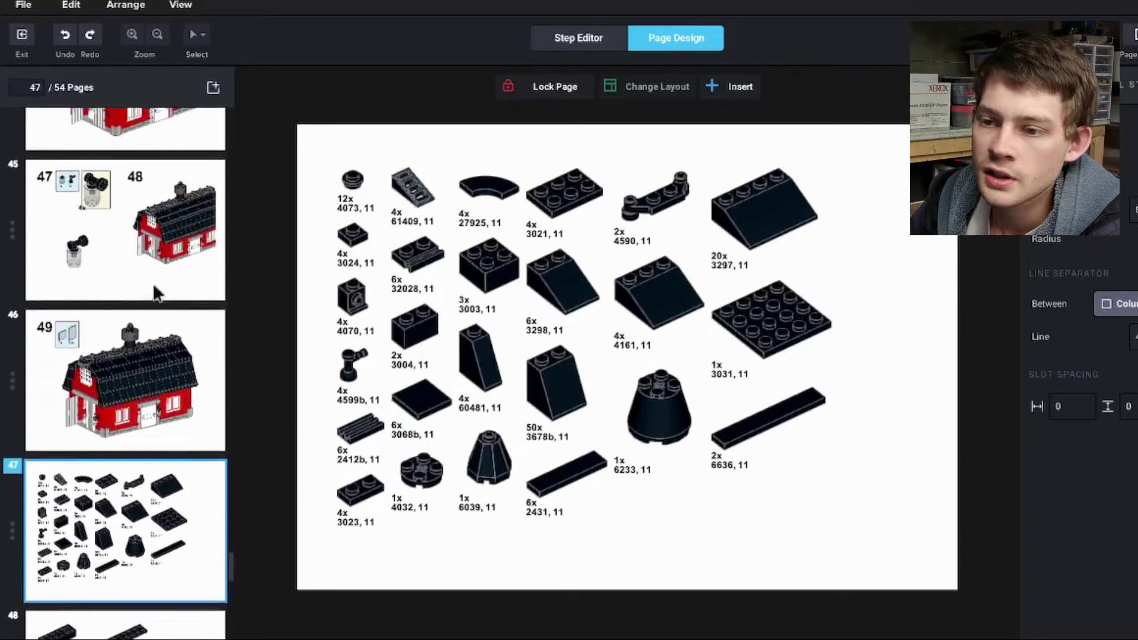
pyautogui.scroll(-2, 127, 215)
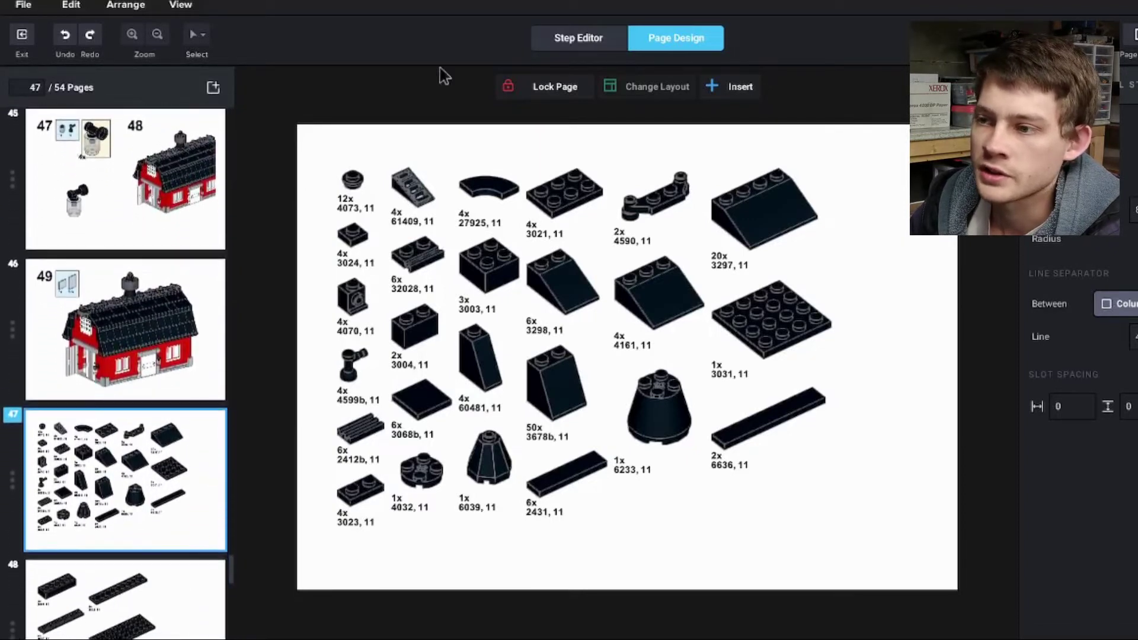
# Shrink the bill of materials frame on page 47 inward from its lower outer corner so the parts reflow.
pyautogui.click(522, 256)
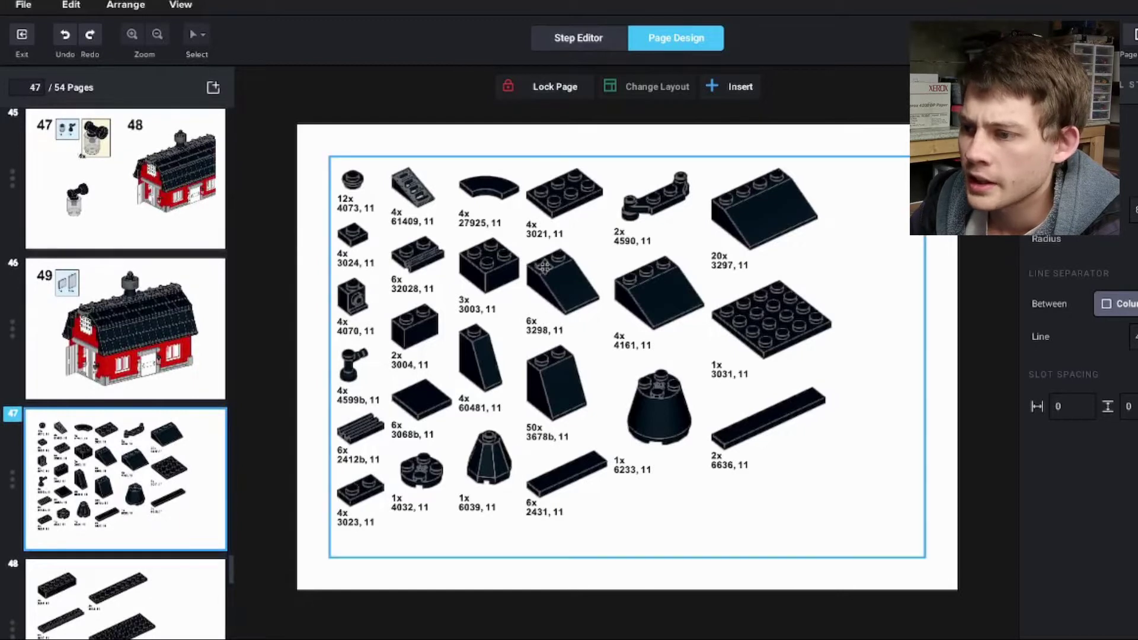
pyautogui.scroll(-6, 212, 304)
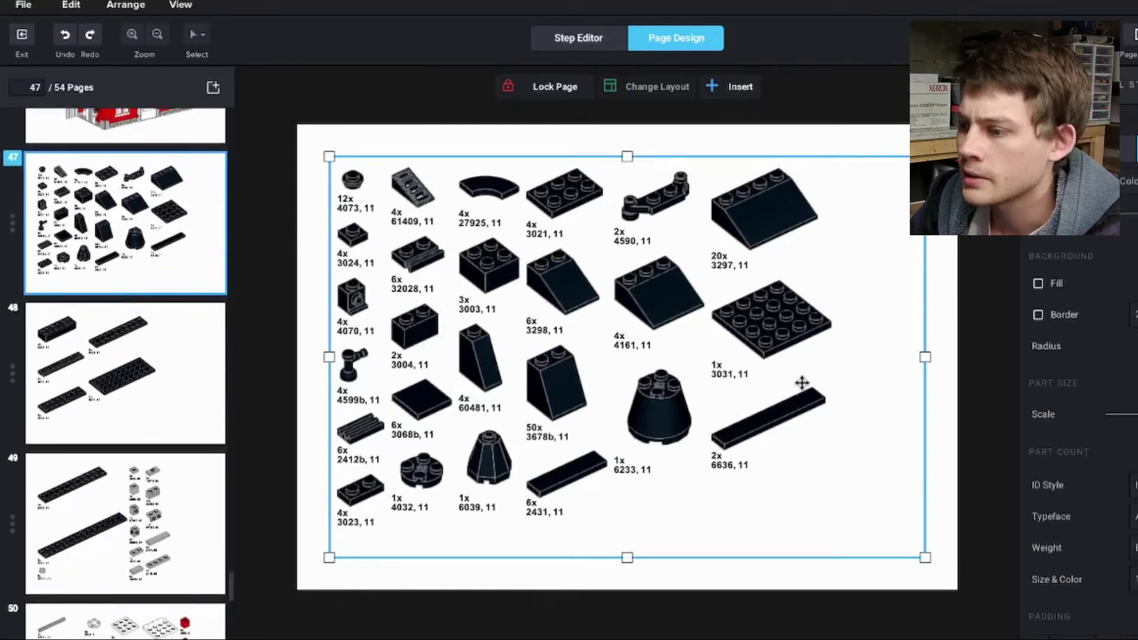
pyautogui.moveTo(923, 558); pyautogui.dragTo(857, 520)
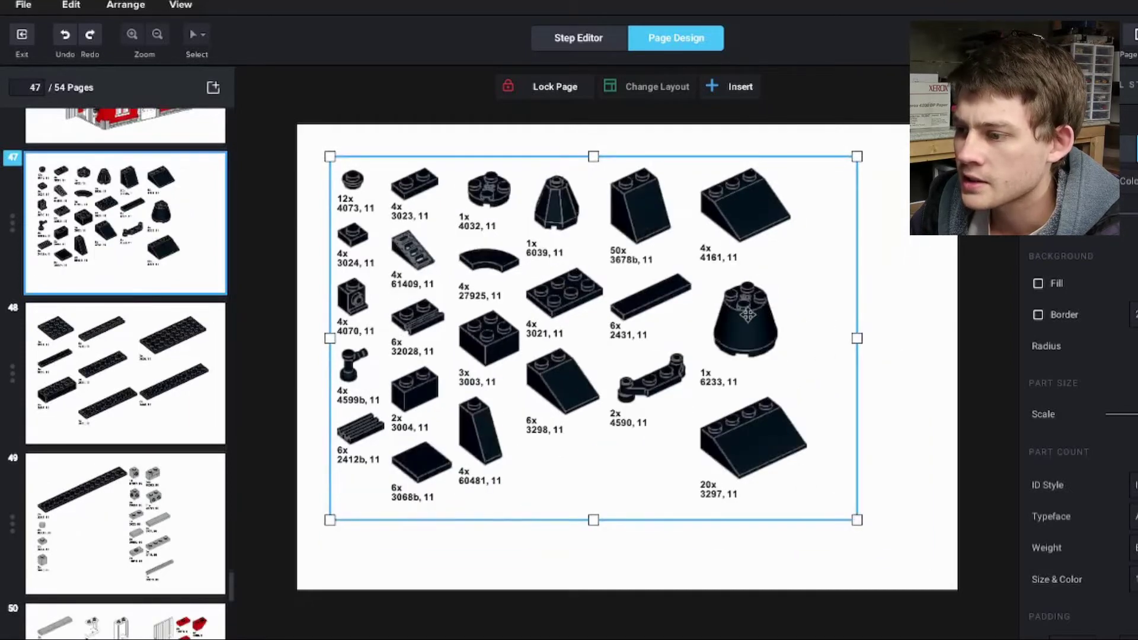
# Shrink the bill of materials frame on page 48 slightly from its lower outer corner.
pyautogui.scroll(-1, 139, 275)
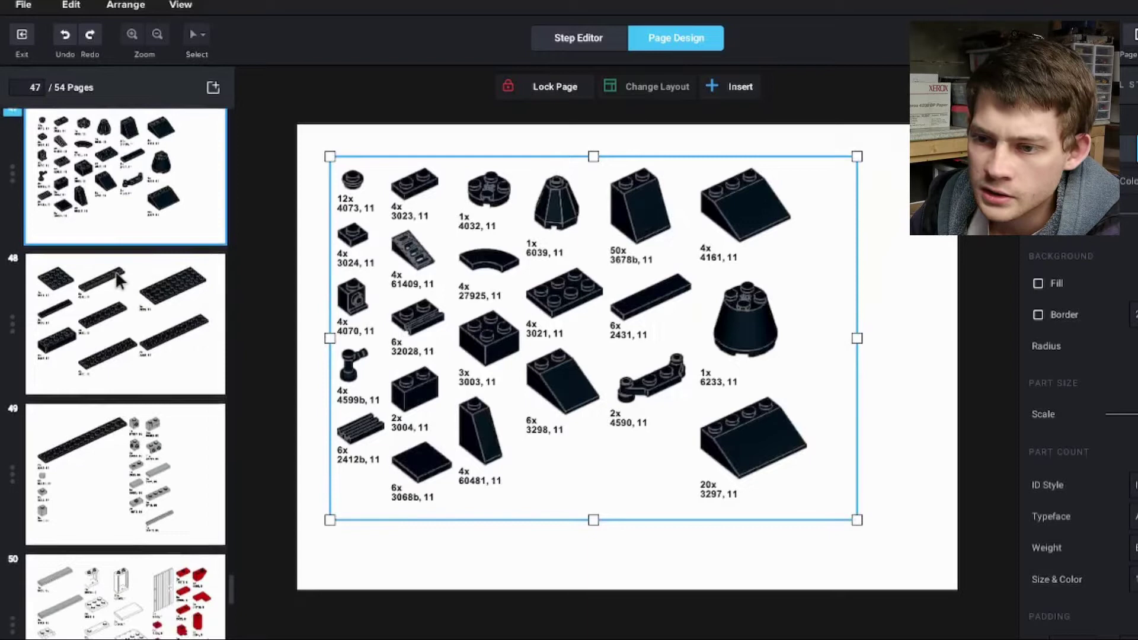
pyautogui.click(129, 278)
pyautogui.click(873, 483)
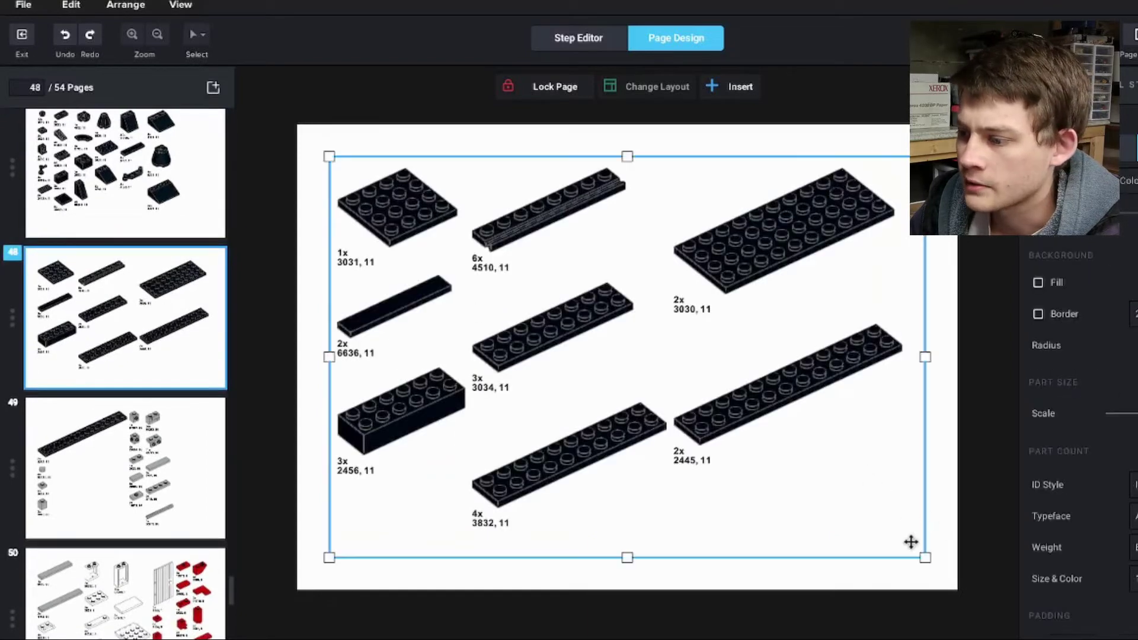
pyautogui.moveTo(924, 557); pyautogui.dragTo(866, 527)
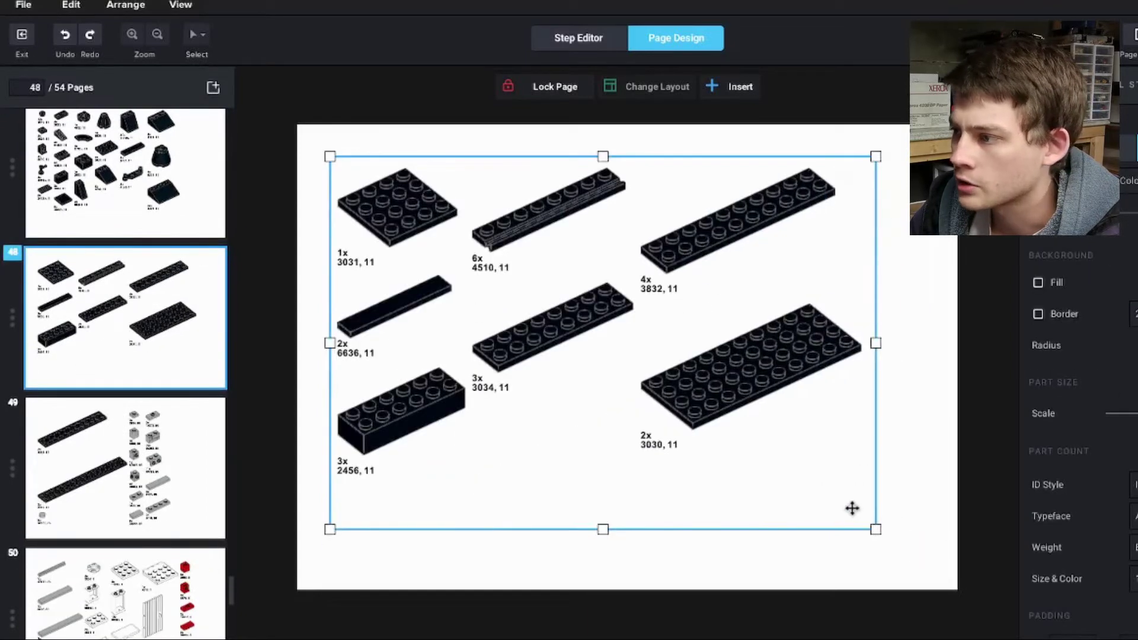
# Try a smaller part size scale for the bill of materials on page 48.
pyautogui.scroll(-2, 991, 412)
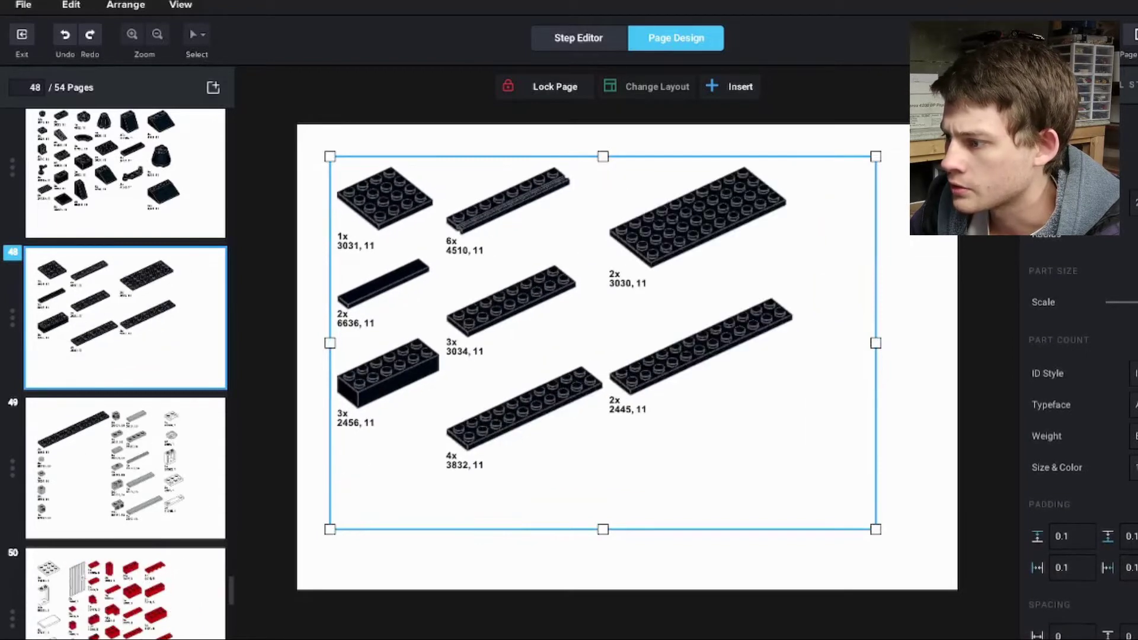
pyautogui.scroll(-1, 1073, 415)
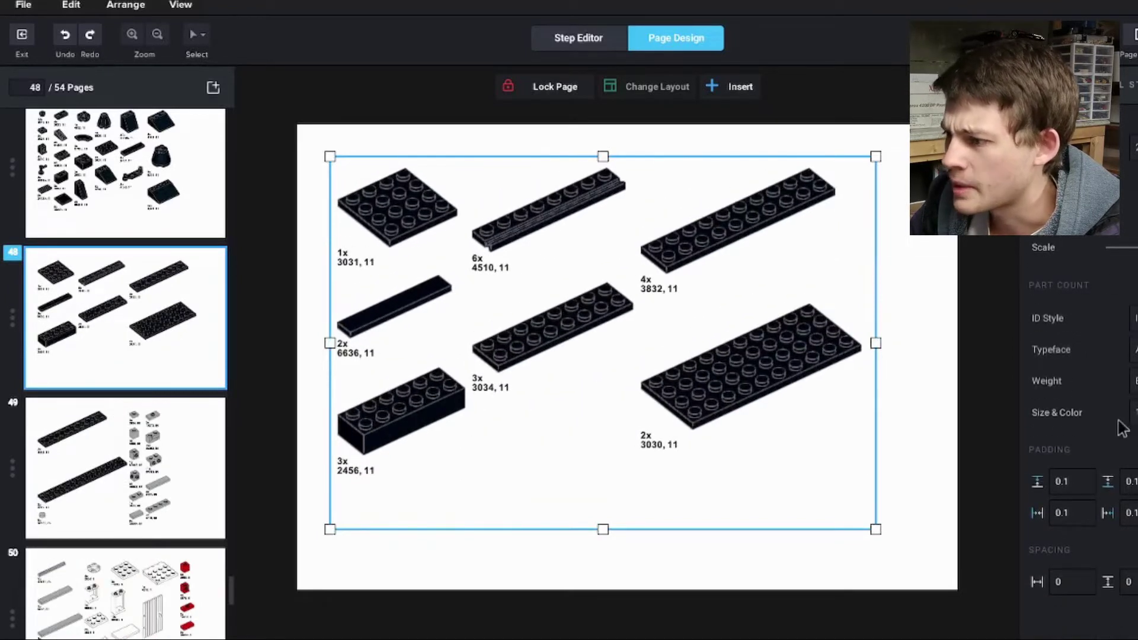
pyautogui.scroll(3, 1108, 414)
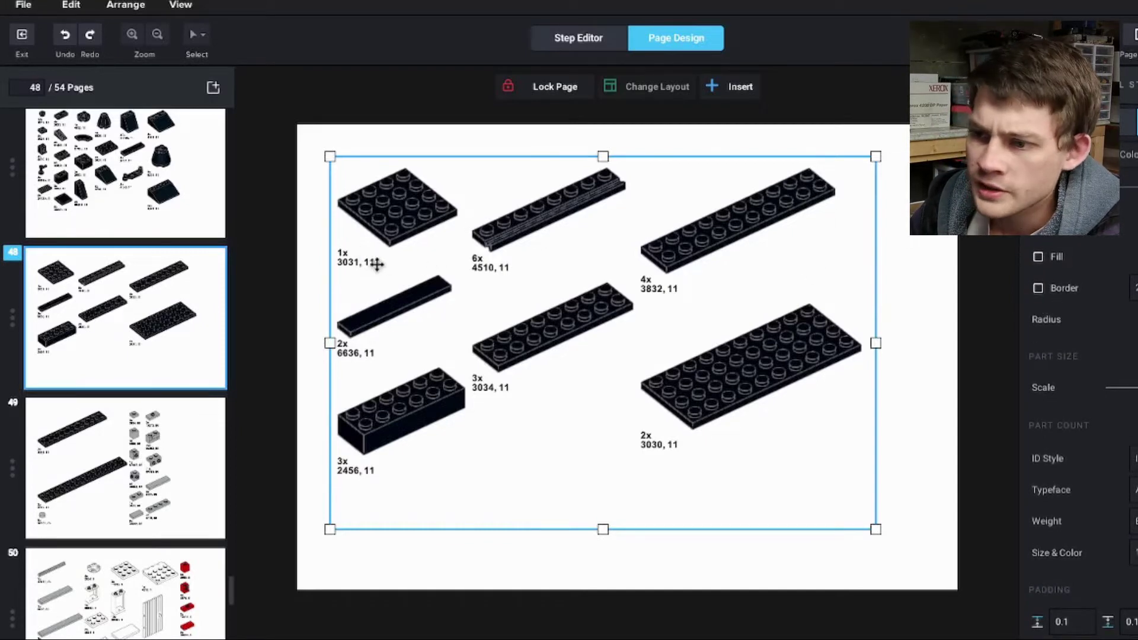
# Examine the bill of materials on pages 50 and 51, including its part size, part count, padding and spacing settings.
pyautogui.scroll(-3, 178, 321)
pyautogui.click(120, 360)
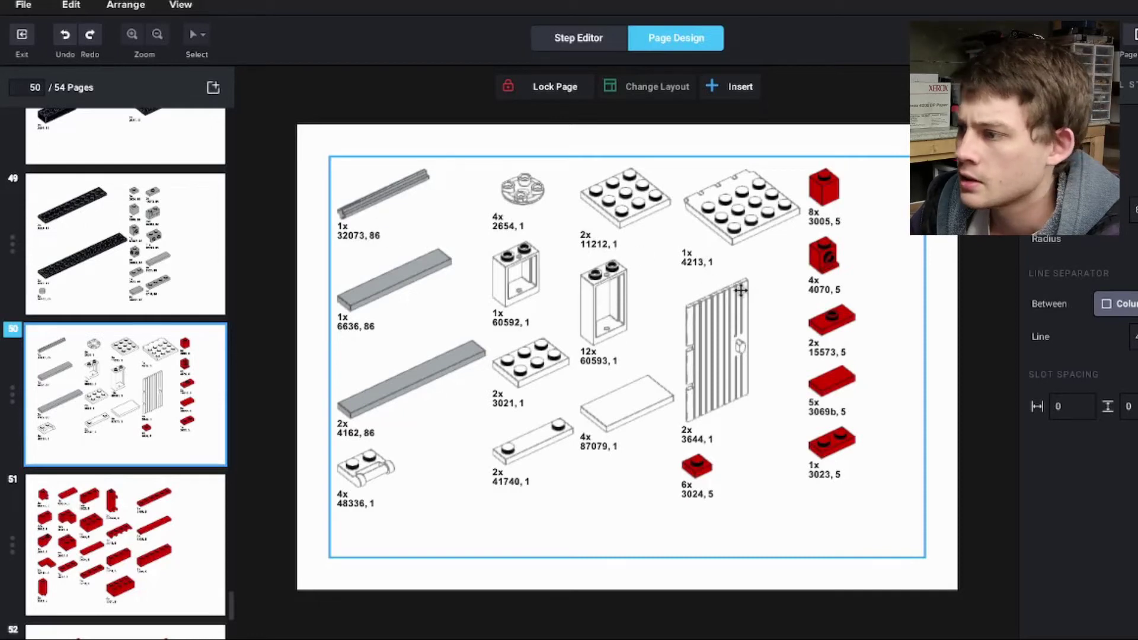
pyautogui.click(389, 184)
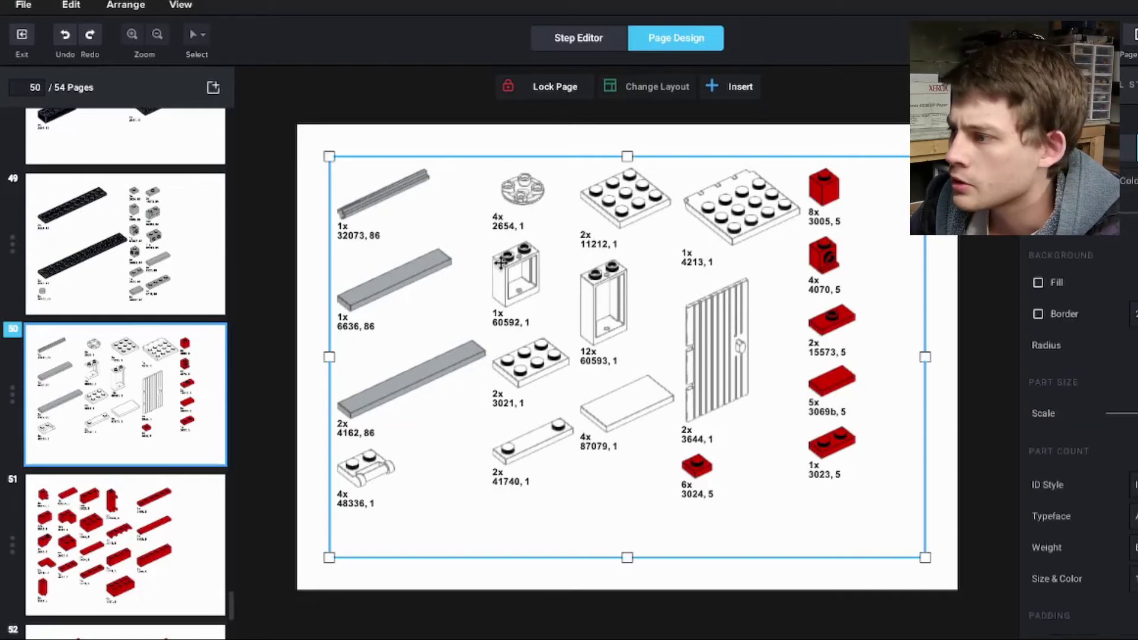
pyautogui.scroll(-4, 1129, 249)
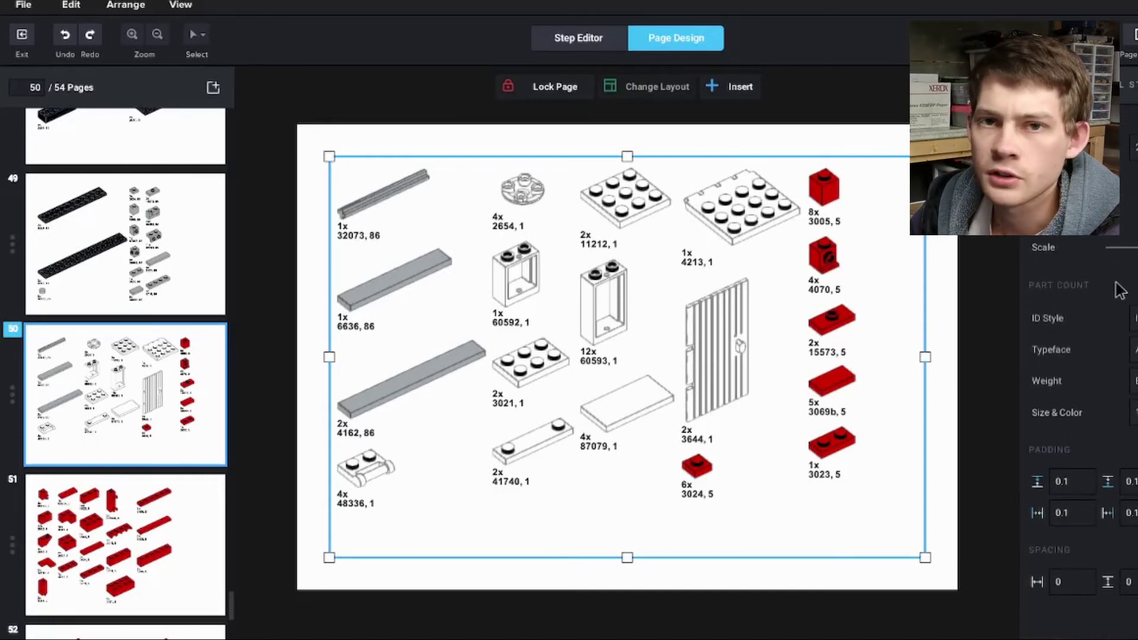
pyautogui.scroll(-5, 148, 350)
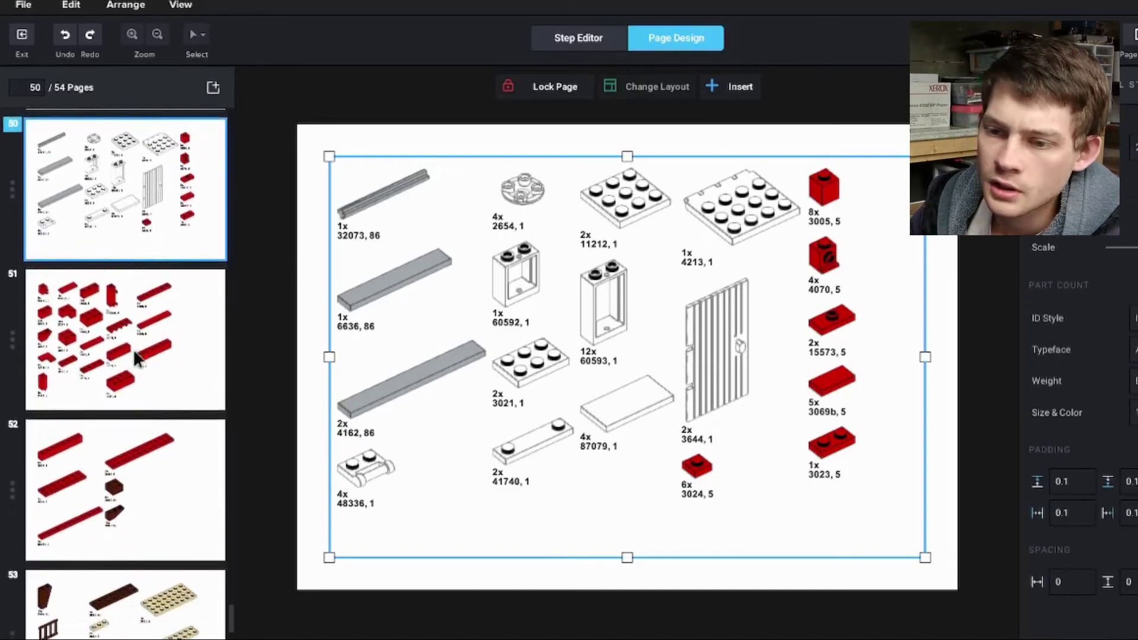
pyautogui.click(183, 325)
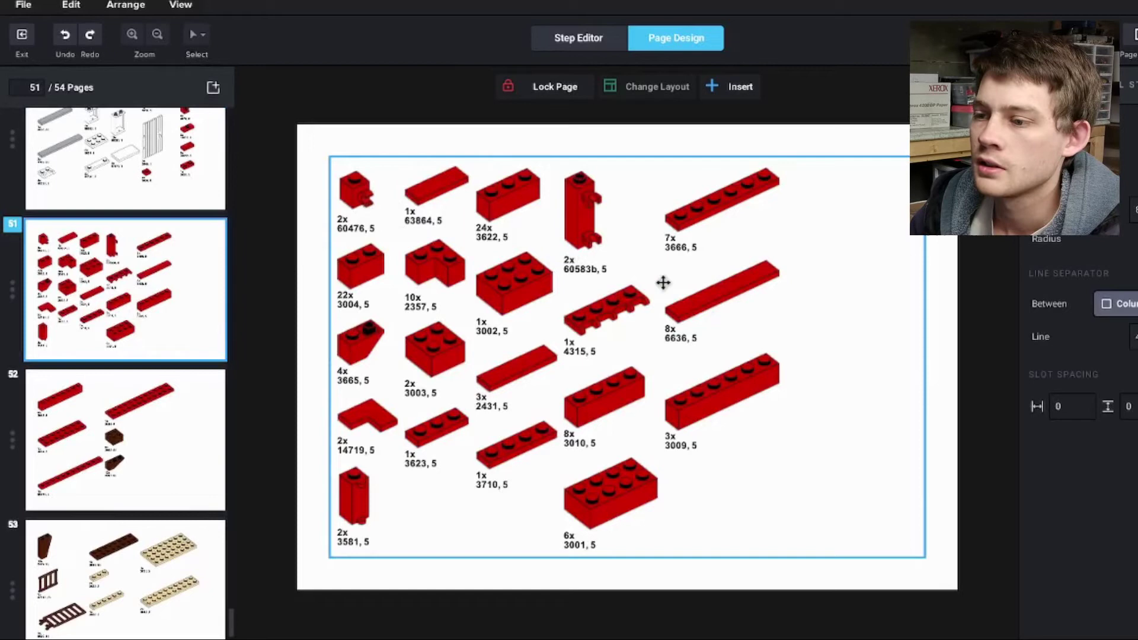
# Select the bill of materials on page 54 and narrow its frame until the last parts overflow onto an additional page.
pyautogui.scroll(-3, 143, 314)
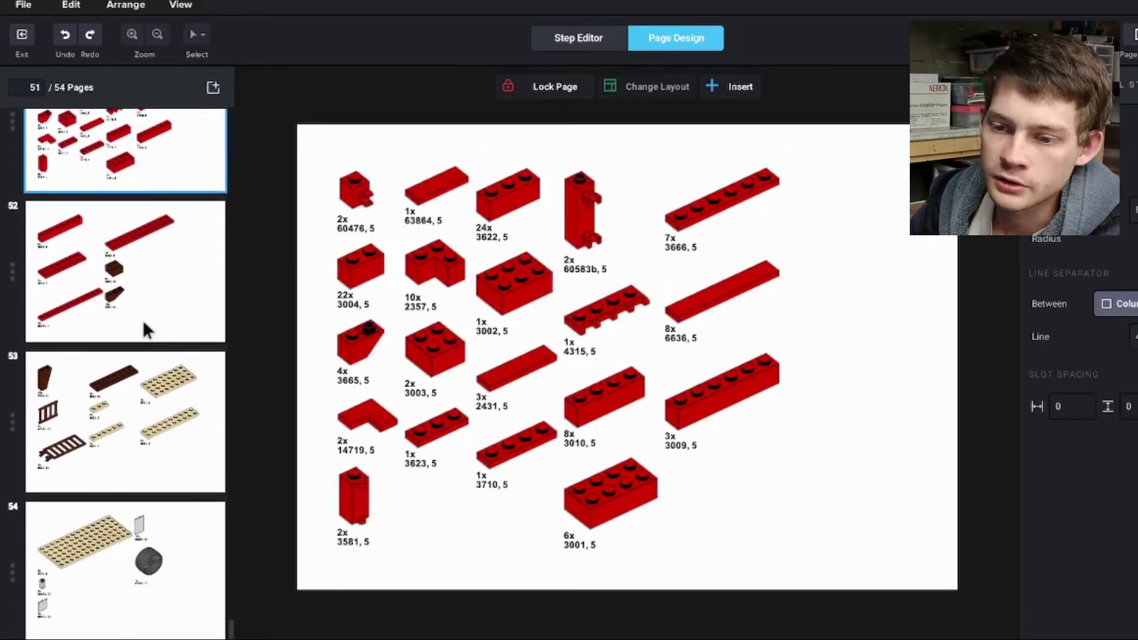
pyautogui.click(153, 527)
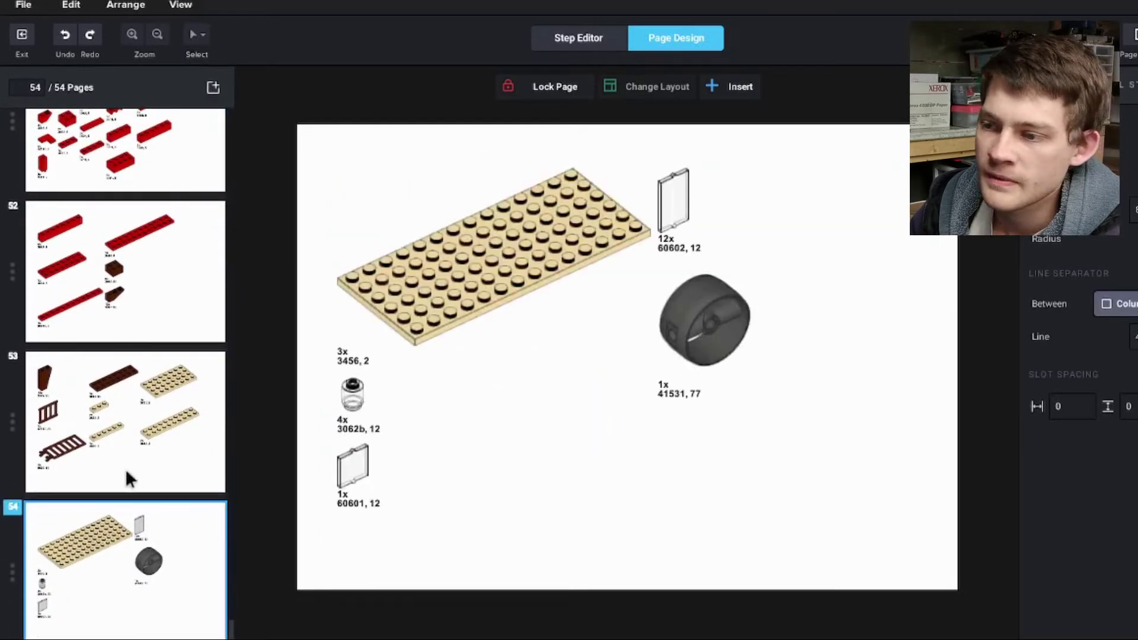
pyautogui.click(556, 356)
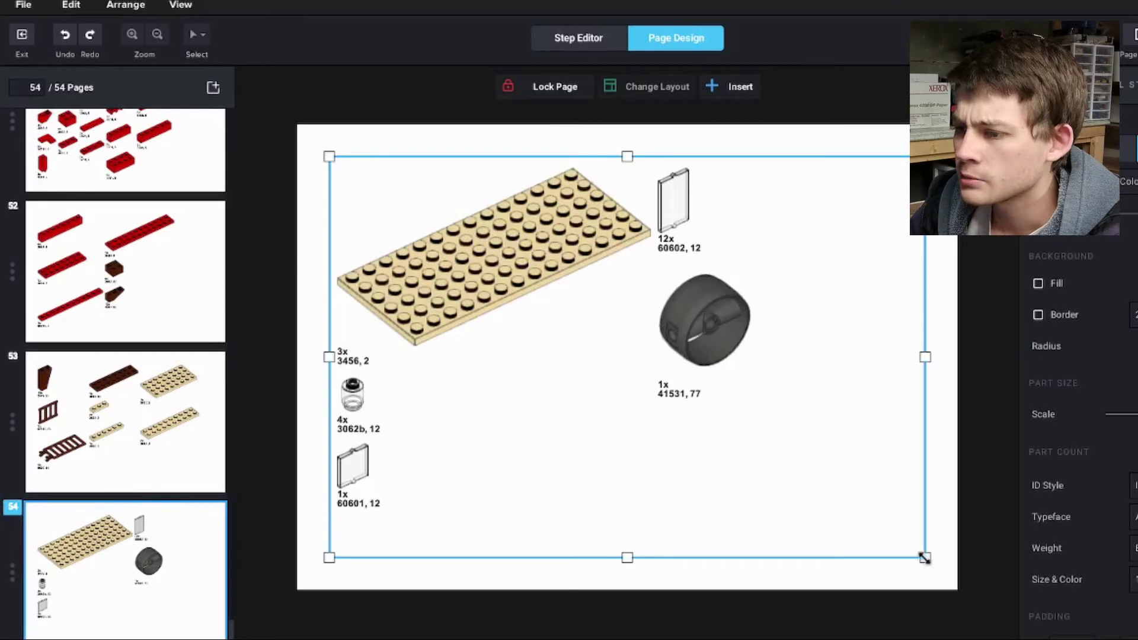
pyautogui.moveTo(925, 558); pyautogui.dragTo(903, 547)
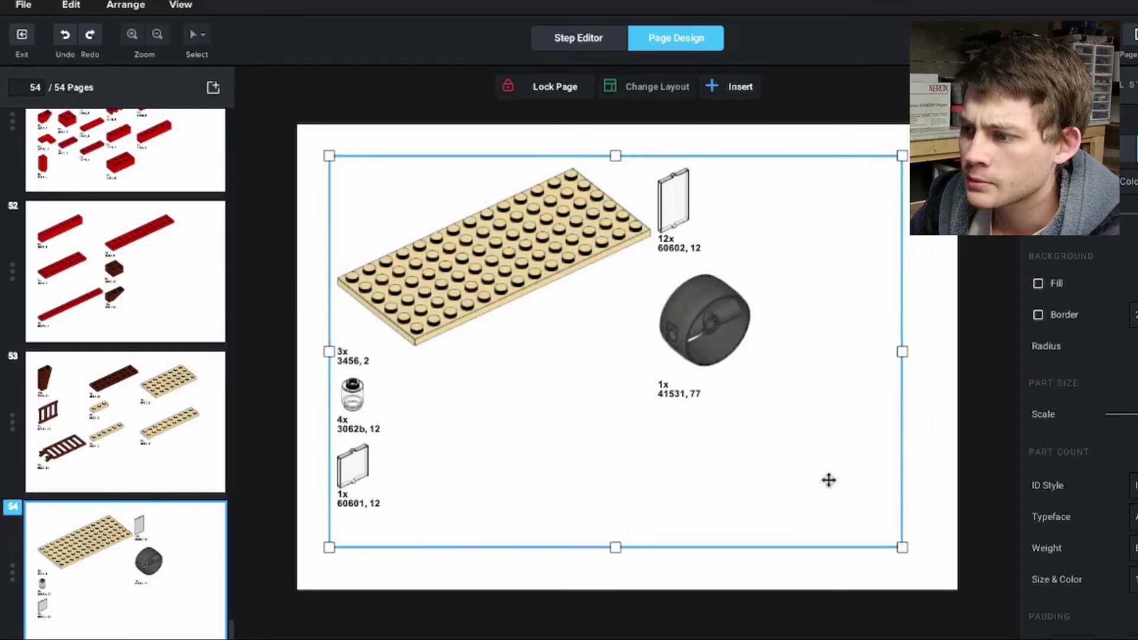
pyautogui.moveTo(904, 353); pyautogui.dragTo(738, 342)
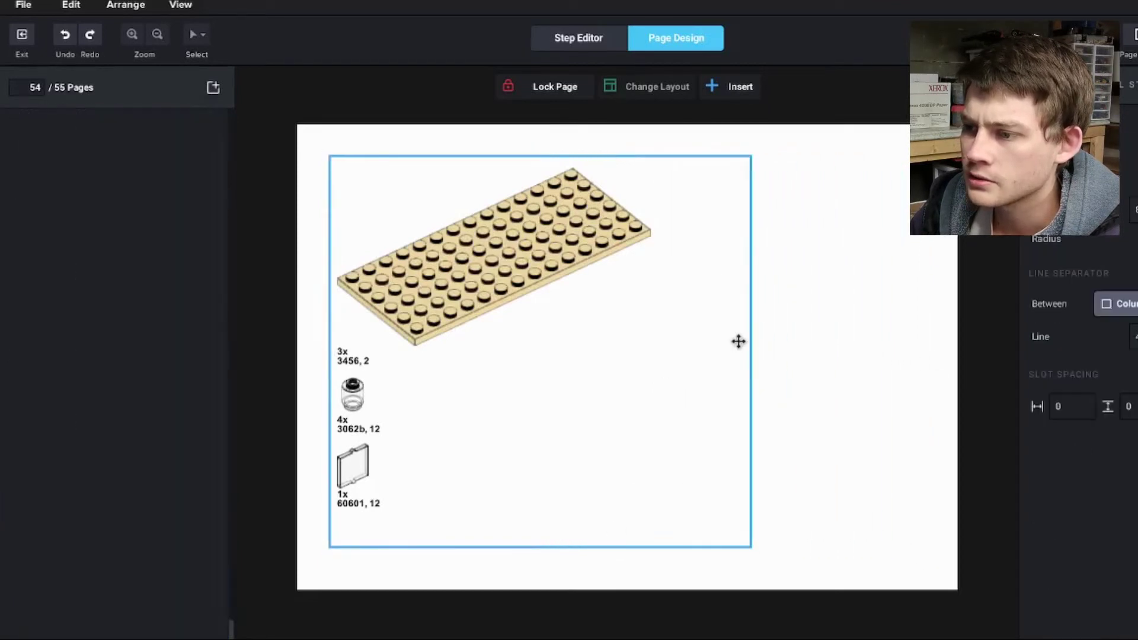
pyautogui.scroll(-2, 166, 432)
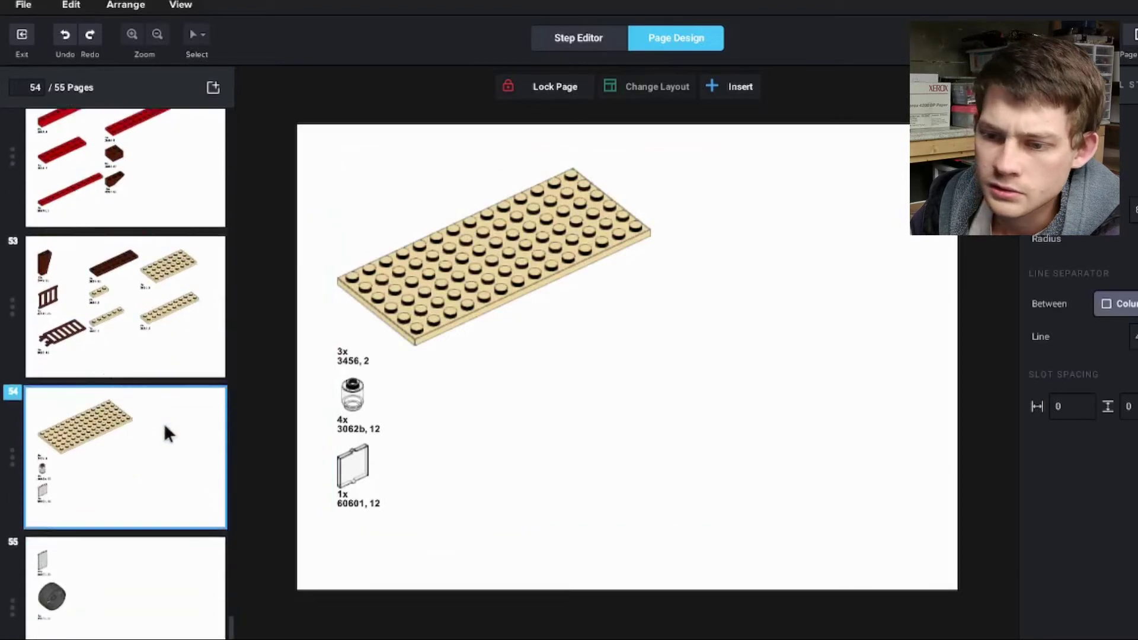
# Widen the bill of materials frame on page 54 to bring all parts back, and raise its lower edge to just beneath them.
pyautogui.click(617, 391)
pyautogui.moveTo(750, 353); pyautogui.dragTo(839, 357)
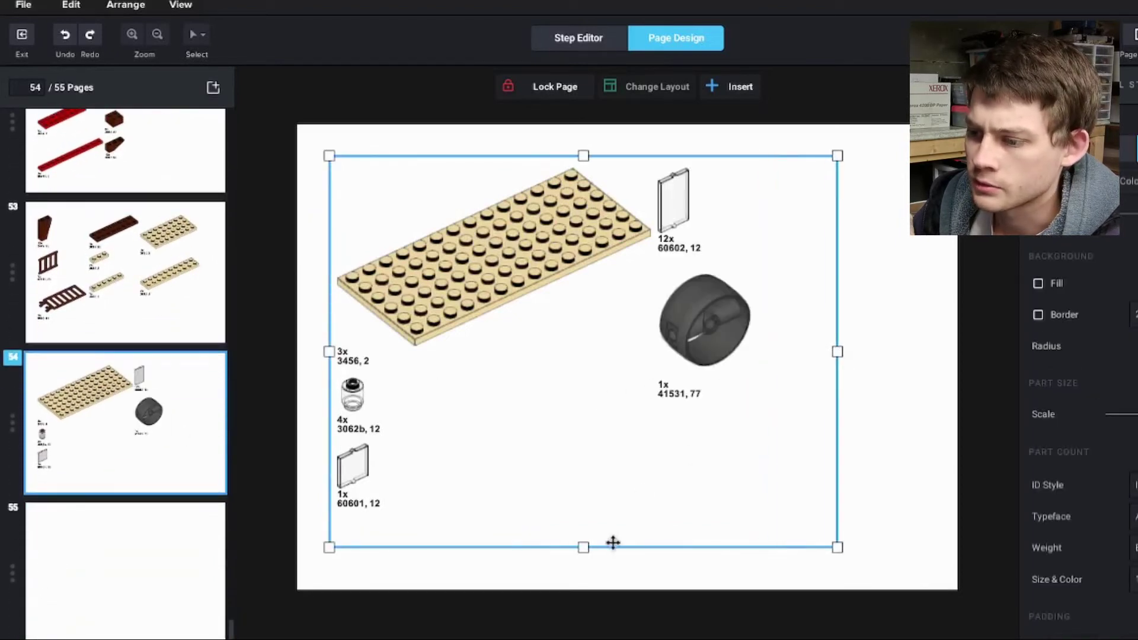
pyautogui.moveTo(583, 547); pyautogui.dragTo(591, 436)
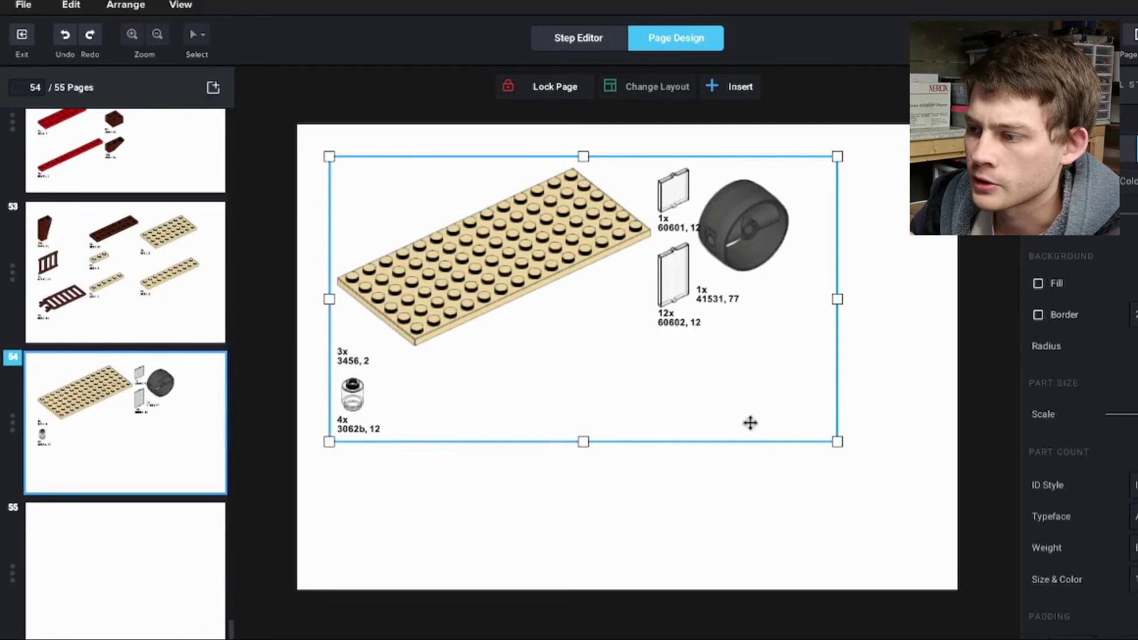
pyautogui.moveTo(837, 299); pyautogui.dragTo(865, 299)
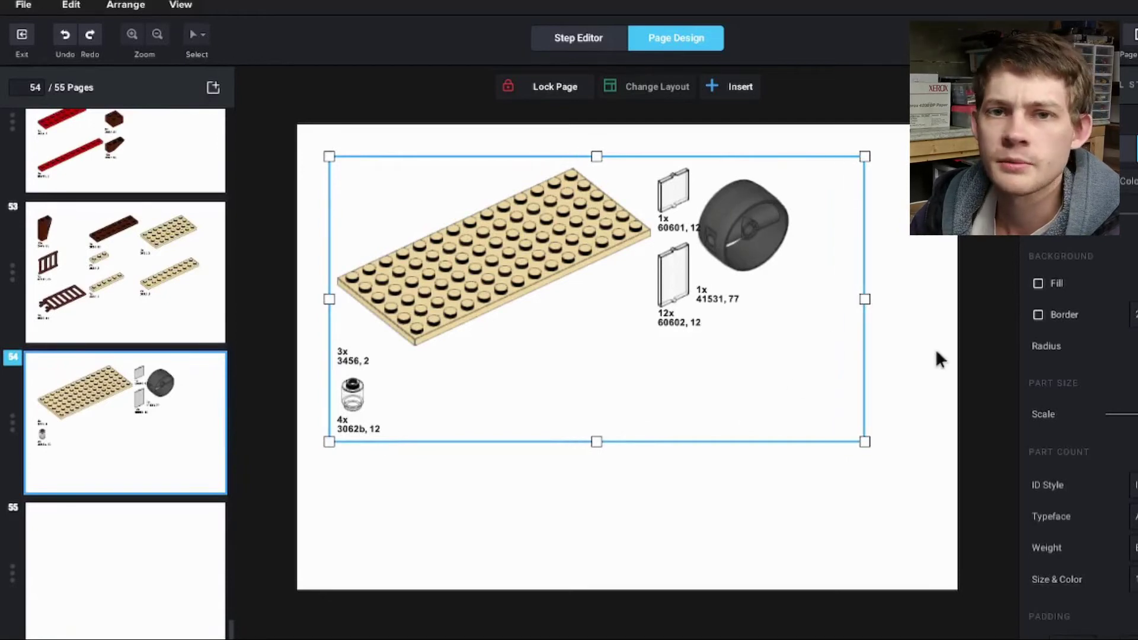
# Review the bill of materials pages back to building step 49 on page 46.
pyautogui.scroll(10, 130, 296)
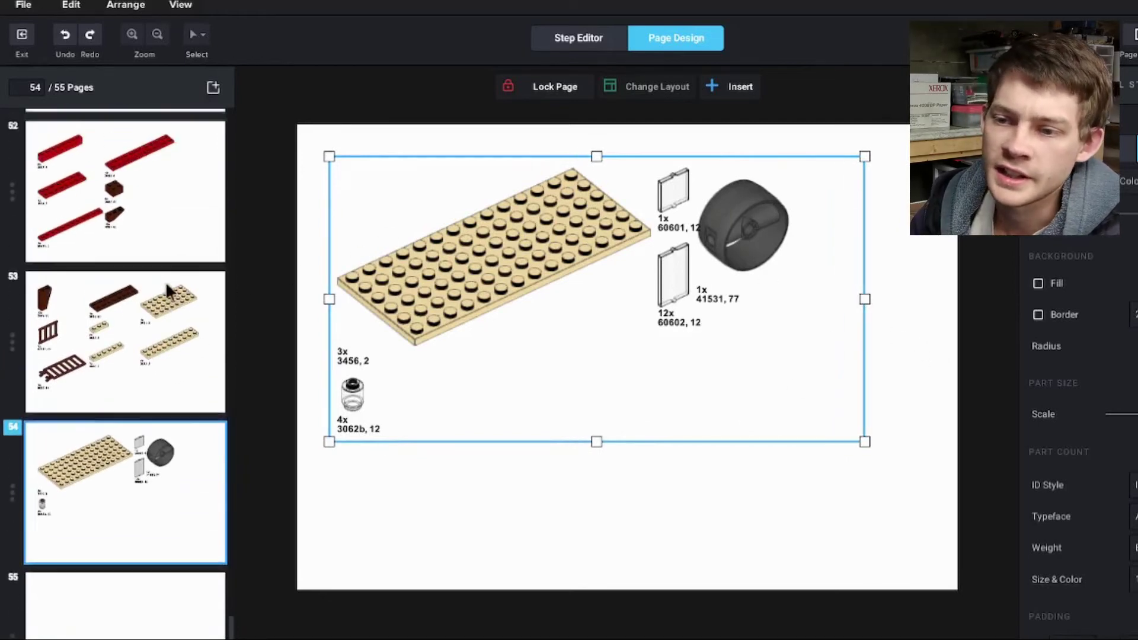
pyautogui.scroll(4, 141, 309)
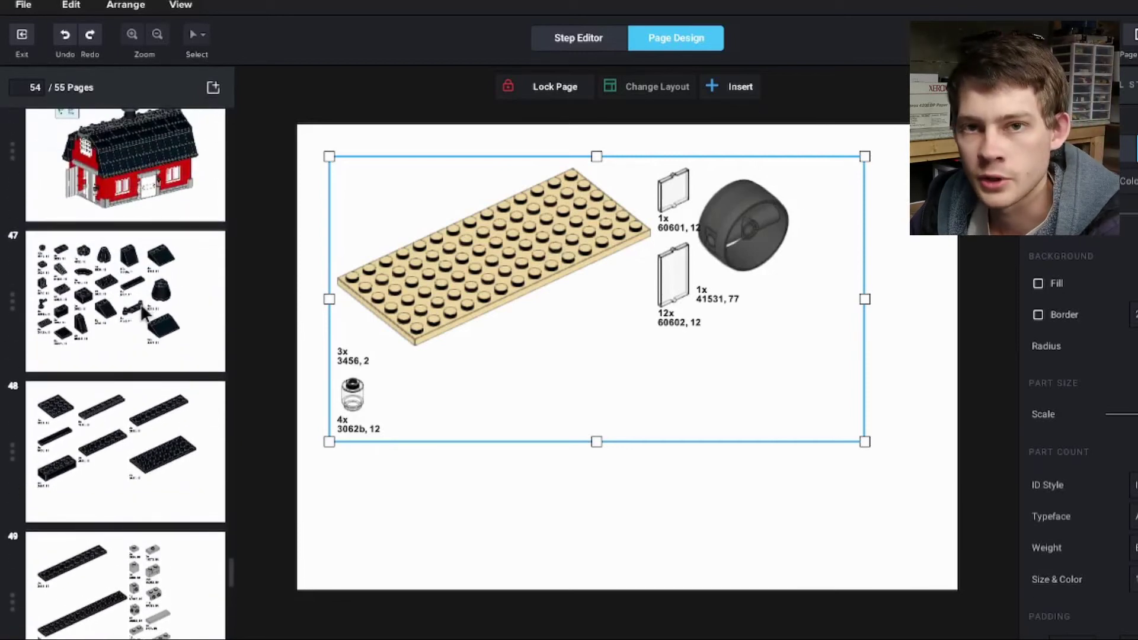
pyautogui.click(118, 132)
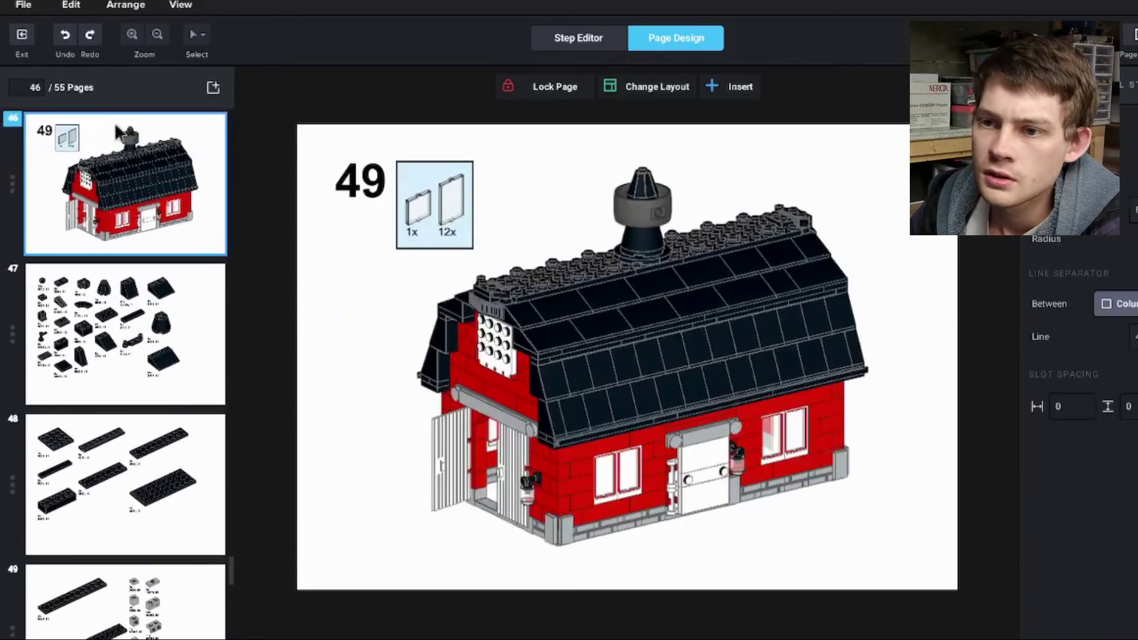
# Exit the instruction editor to the Red Barn model and examine its open front doors and side wall up close.
pyautogui.click(22, 36)
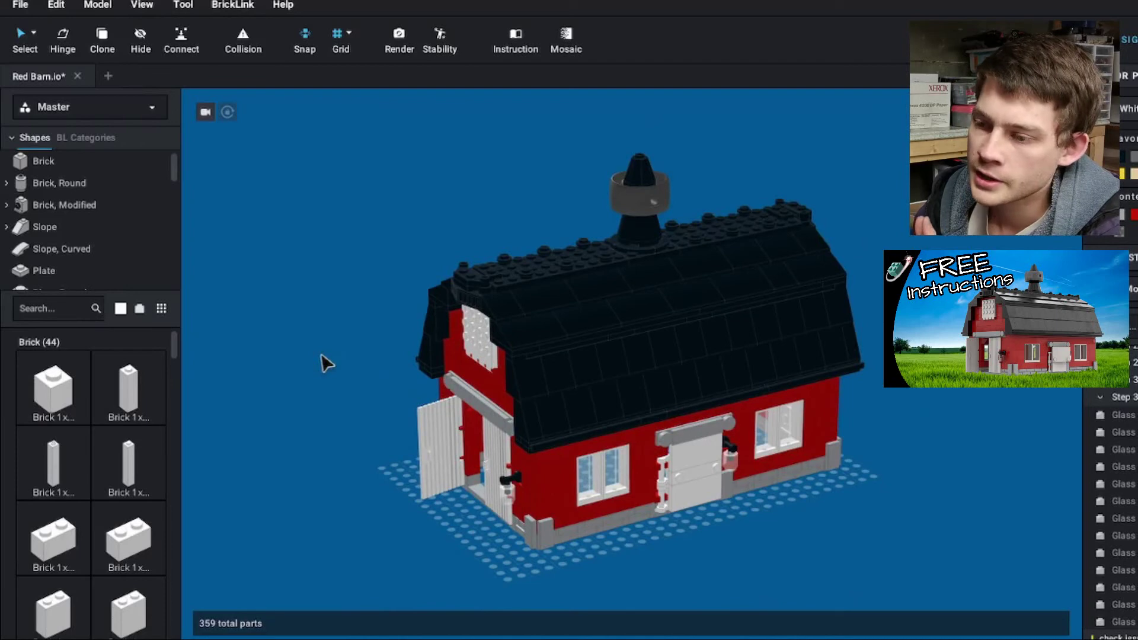
pyautogui.moveTo(358, 377); pyautogui.dragTo(373, 404, button='right')
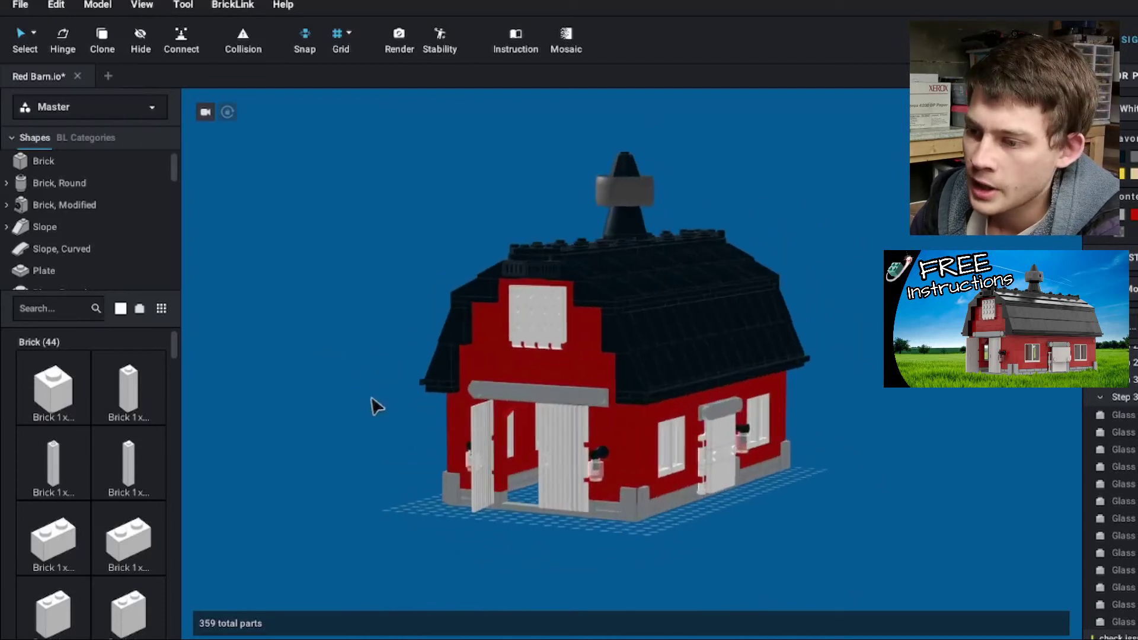
pyautogui.scroll(3, 469, 487)
pyautogui.moveTo(440, 509); pyautogui.dragTo(429, 521, button='right')
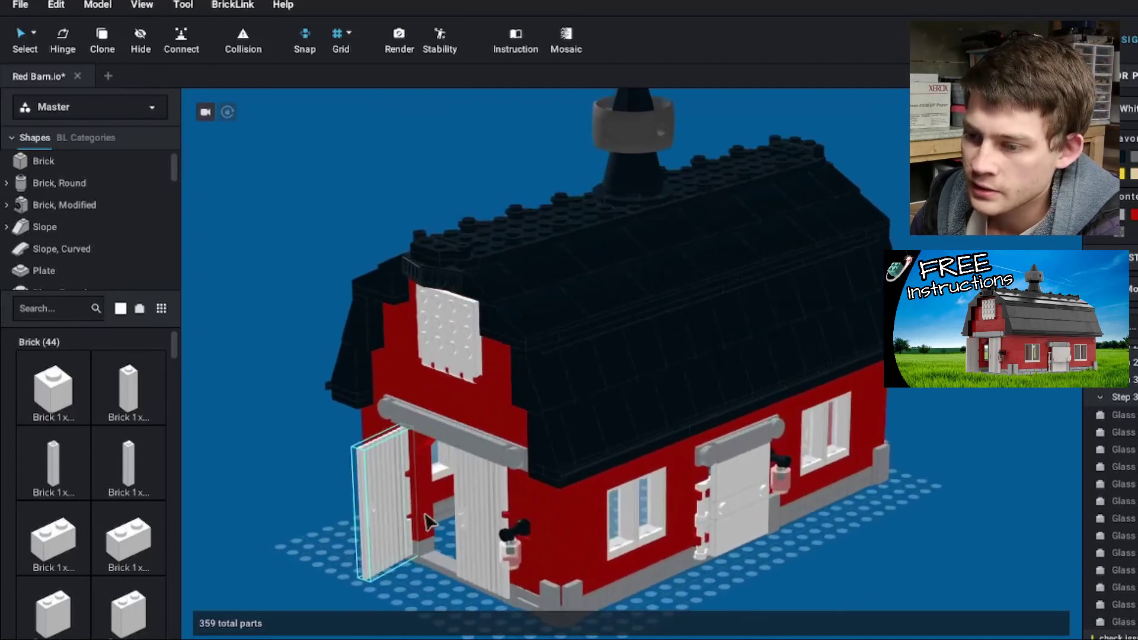